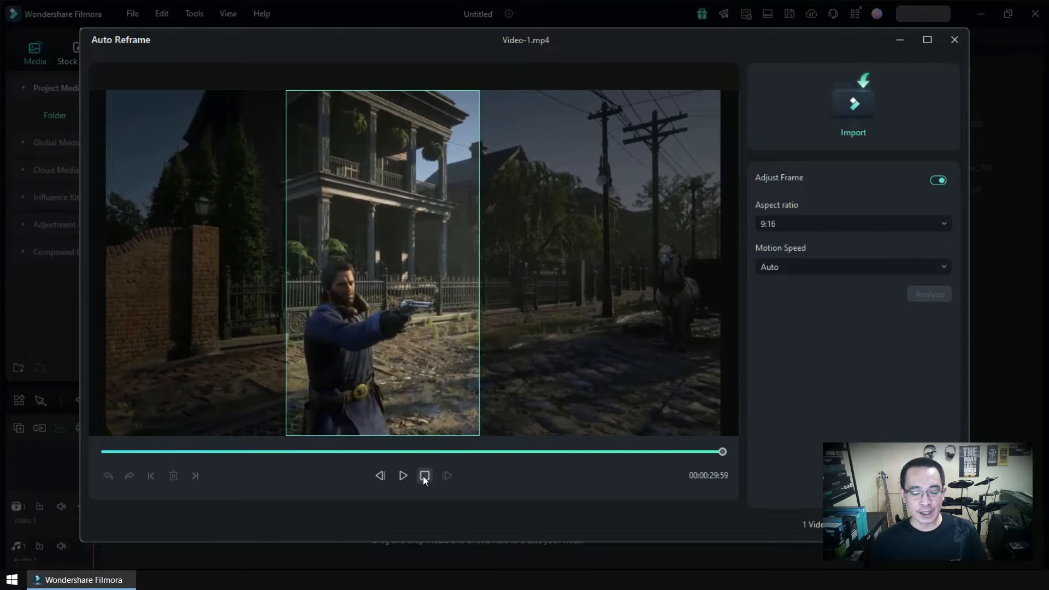
Play the reframed Video-1 preview and look at its MP4 export settings without exporting
click(403, 476)
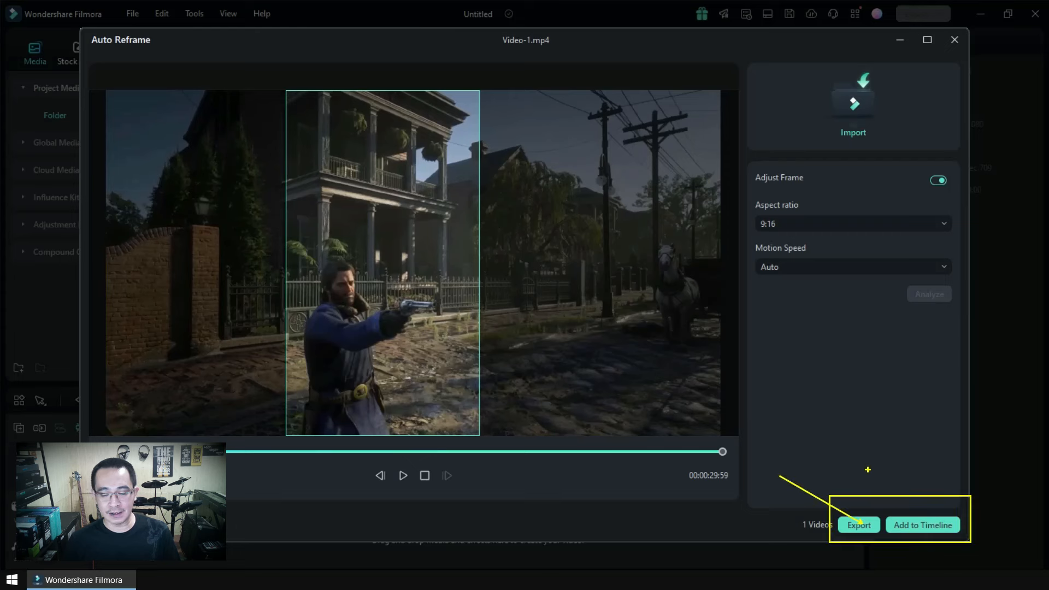
click(860, 525)
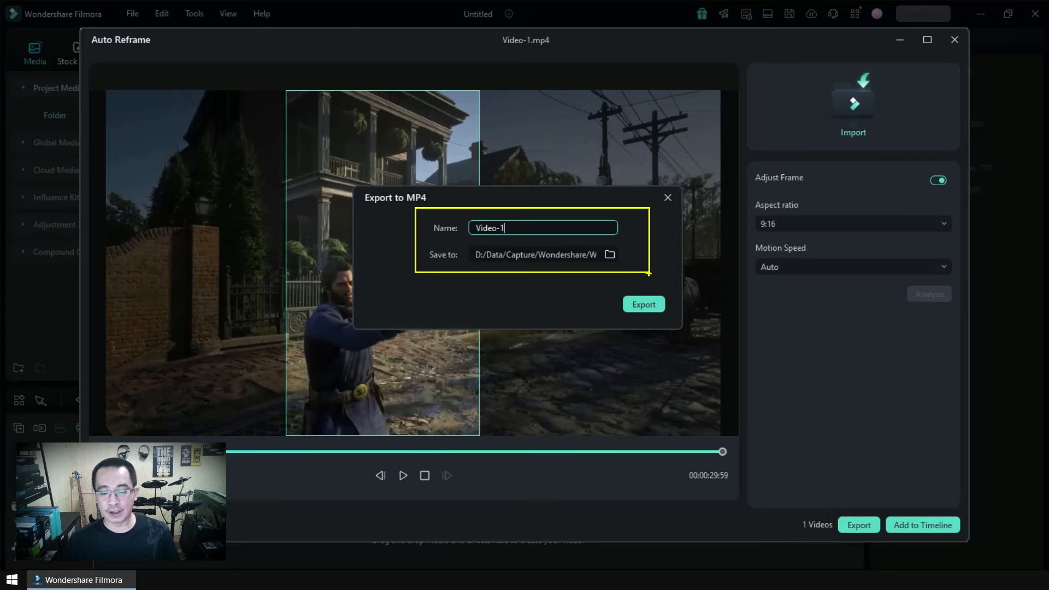
click(667, 198)
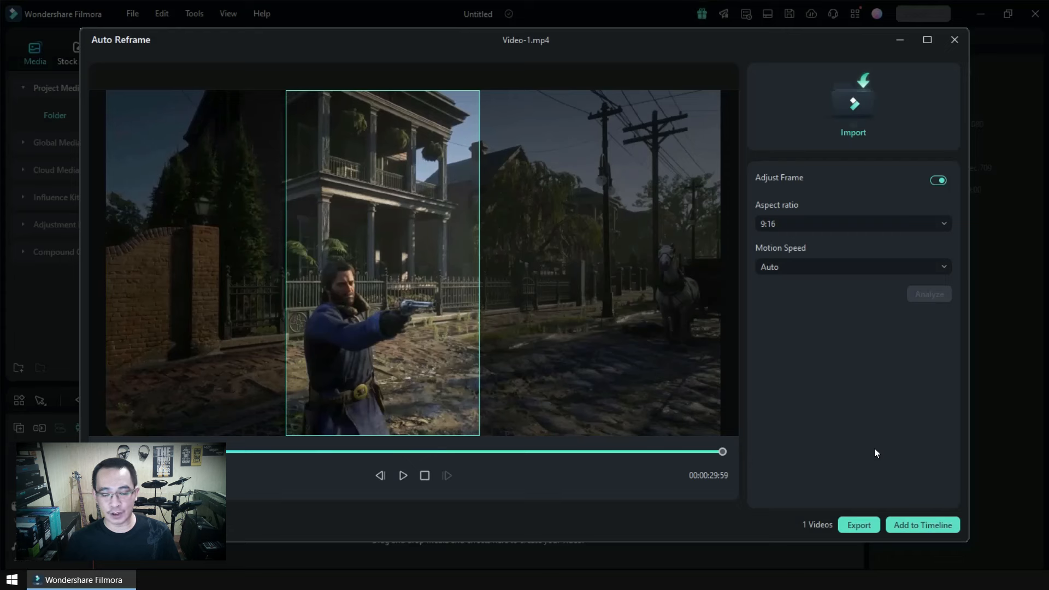
Add the reframed Video-1 to the timeline, matching the project to 608 x 1080 60fps, and play it back
click(943, 523)
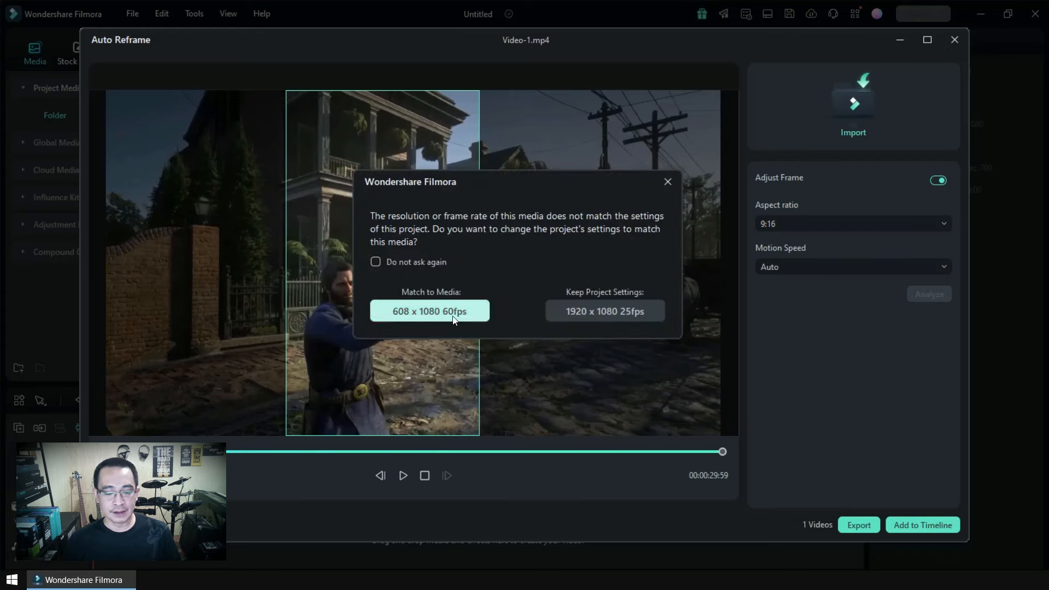
click(453, 313)
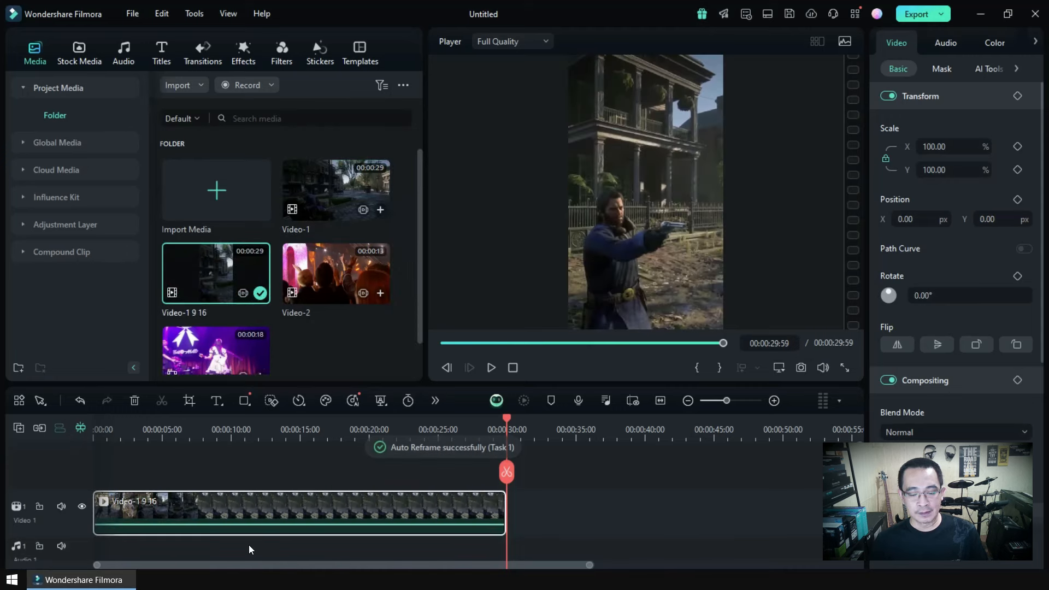
click(492, 368)
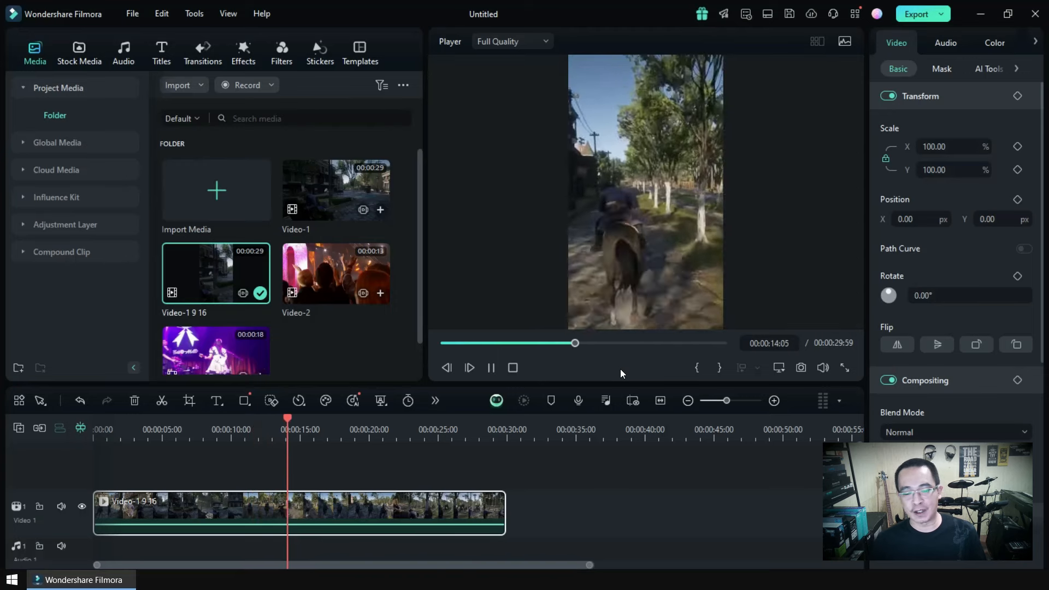
click(514, 368)
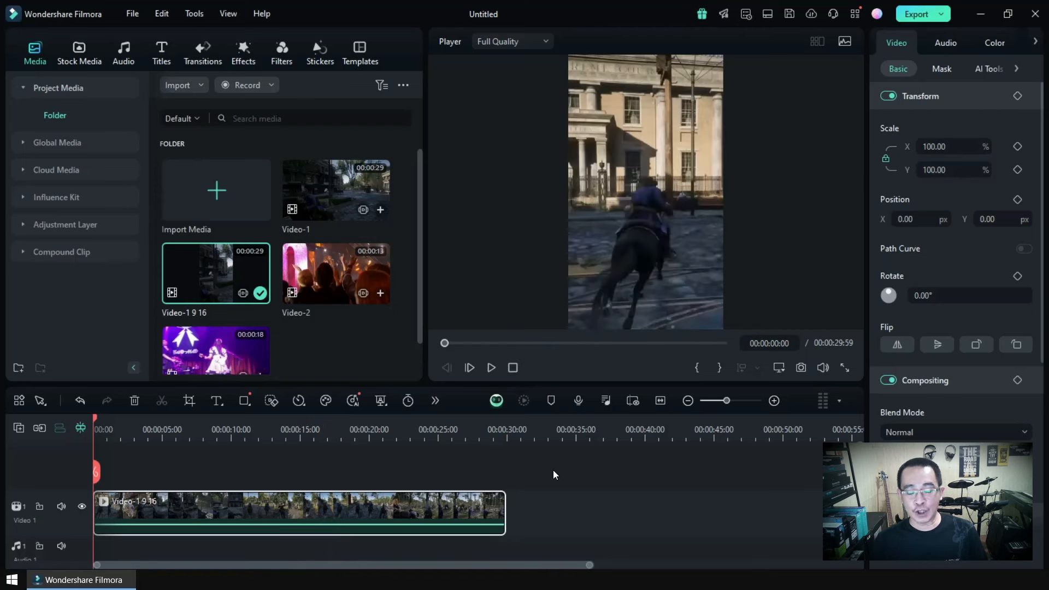
Preview Video-2 from the project media and delete the reframed Video-1 clip from the timeline
double_click(327, 286)
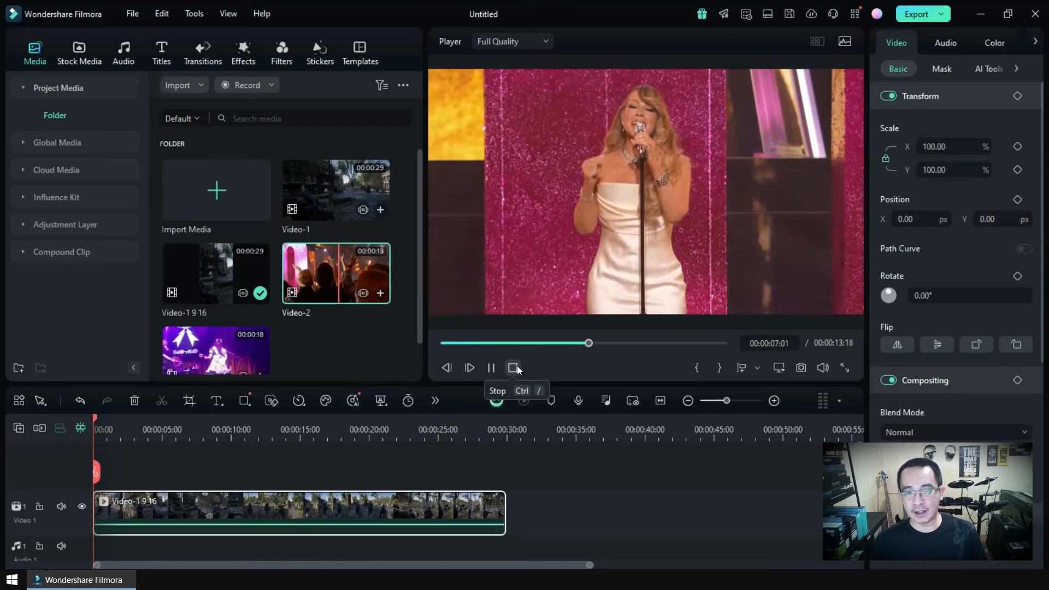
click(517, 366)
click(428, 506)
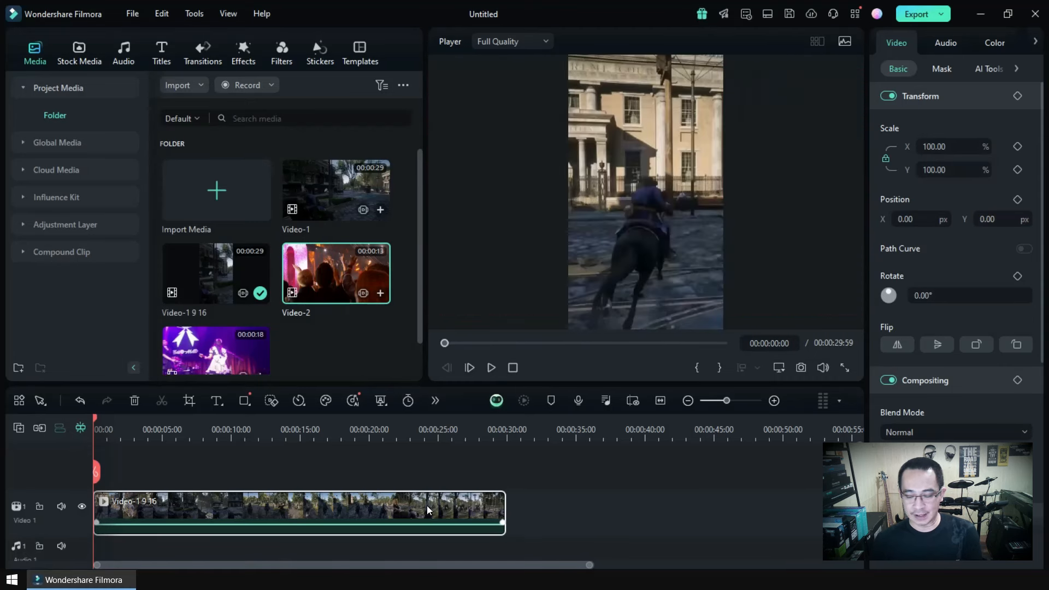
key(Delete)
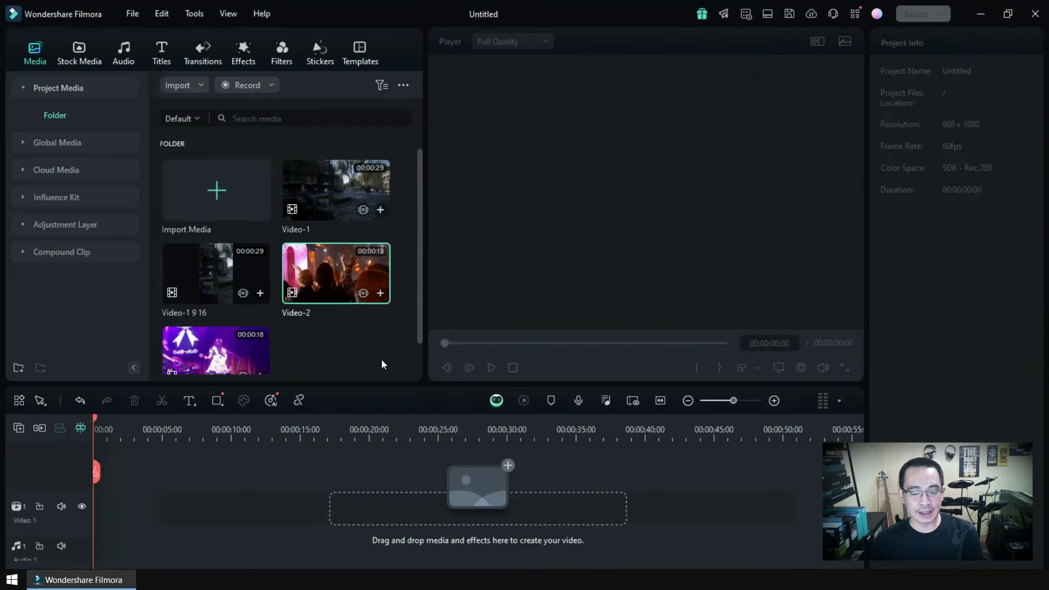
Preview Video-2 in Auto Reframe and analyze it at a 9:16 aspect ratio with Auto motion speed
right_click(339, 274)
click(378, 224)
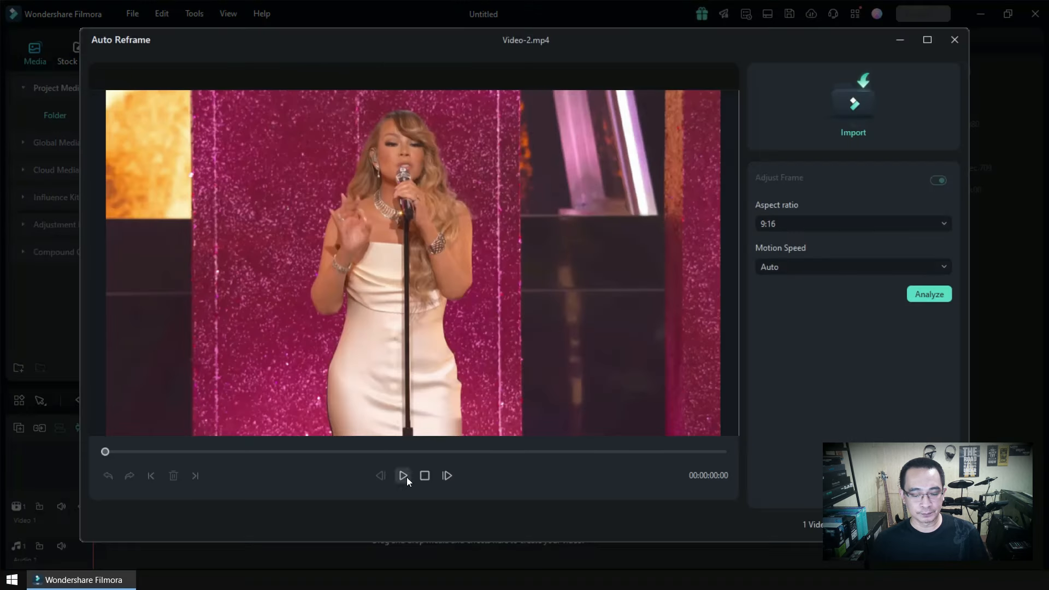
click(408, 472)
drag(304, 449, 394, 450)
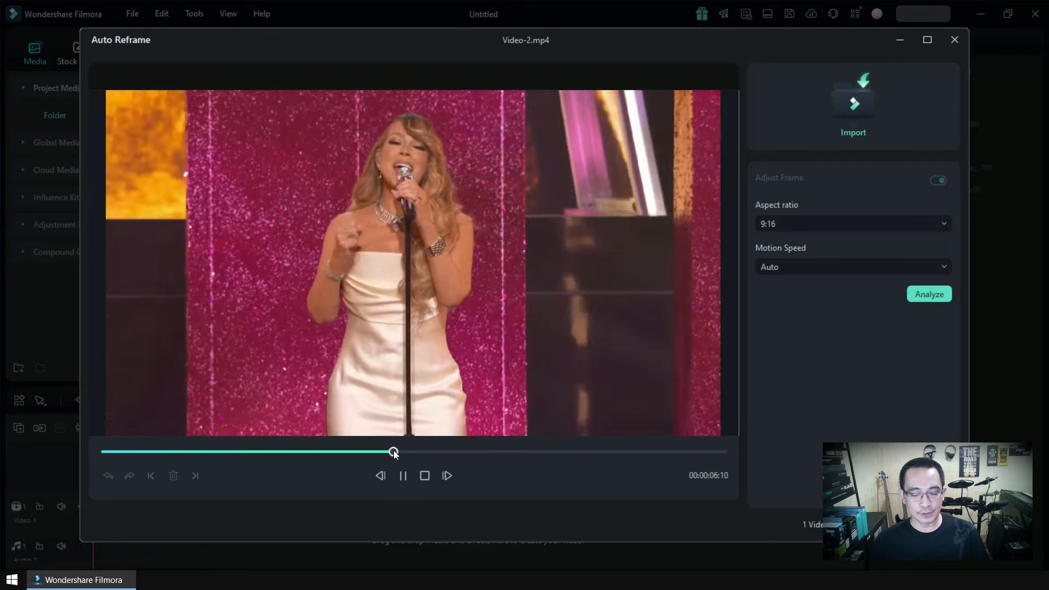
click(424, 476)
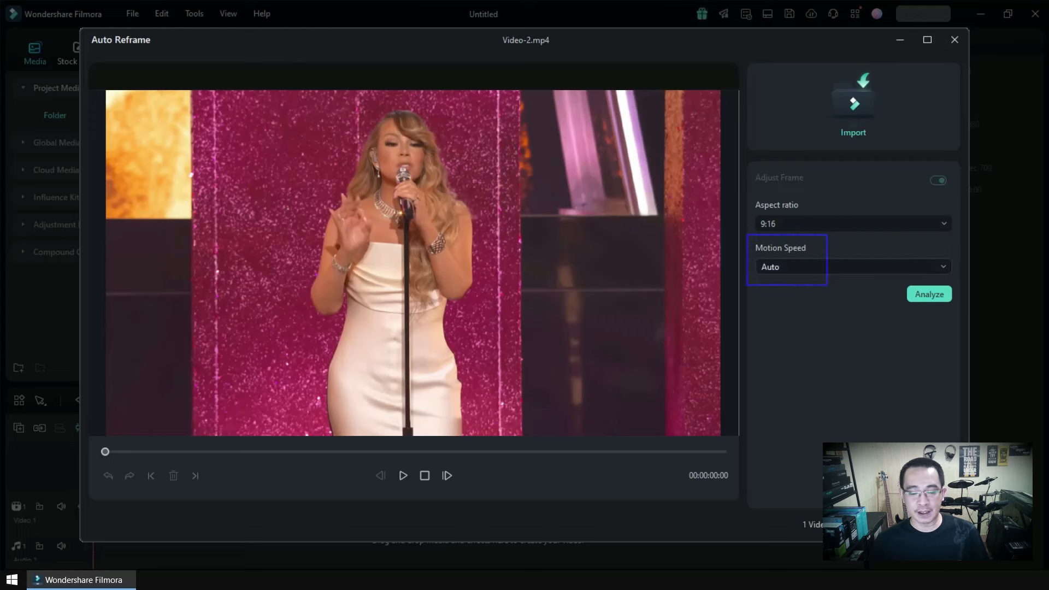
click(928, 296)
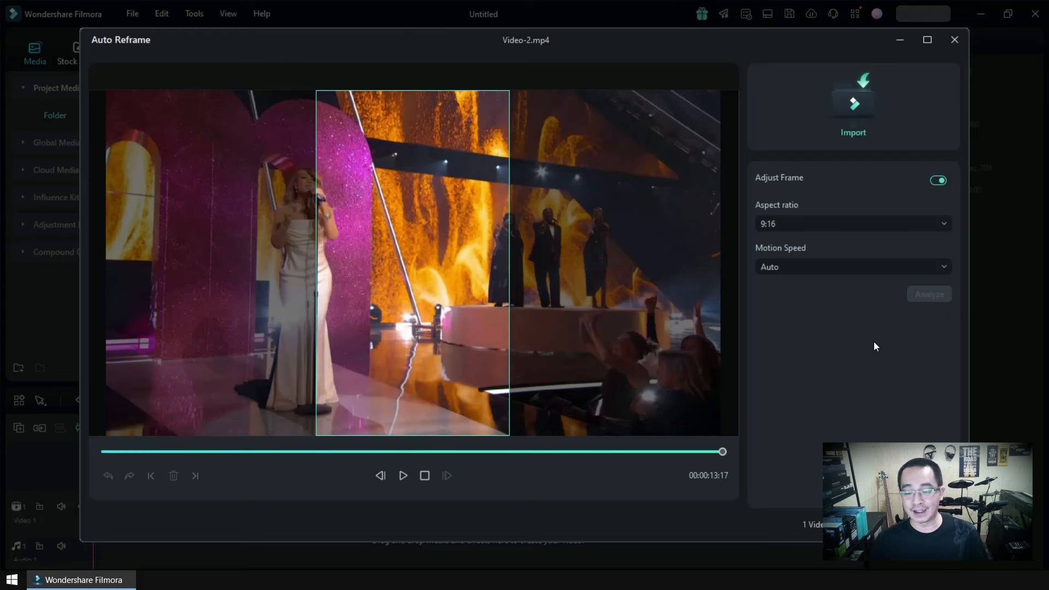
Change the Video-2 reframe aspect ratio to 1:1 and analyze the video again
click(792, 226)
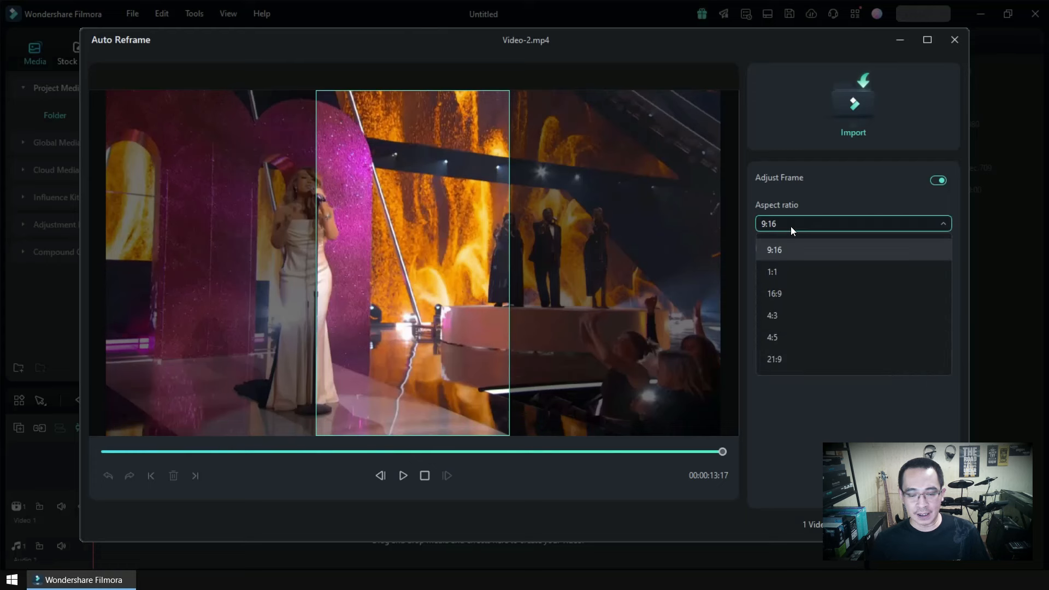
click(792, 273)
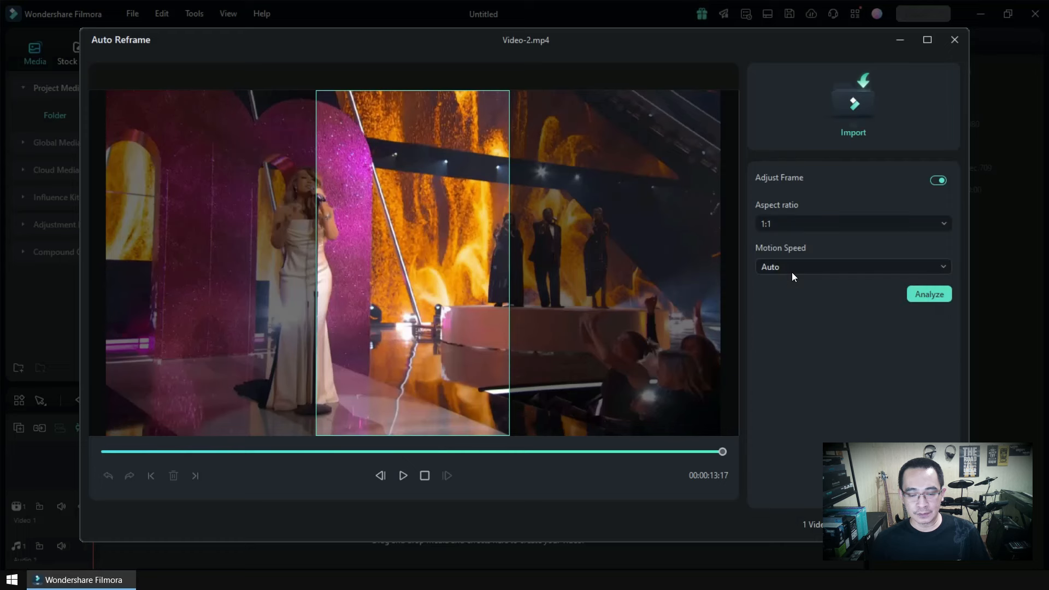
click(944, 294)
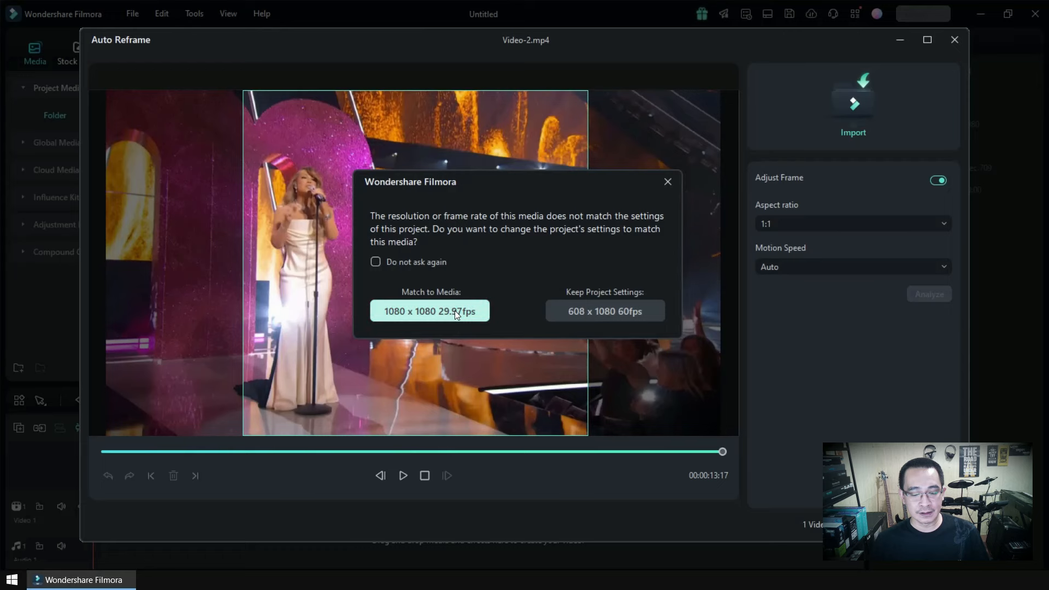
Add the 1:1 Video-2 to the timeline, matching the project to 1080 x 1080 29.97fps, and play it back
click(455, 310)
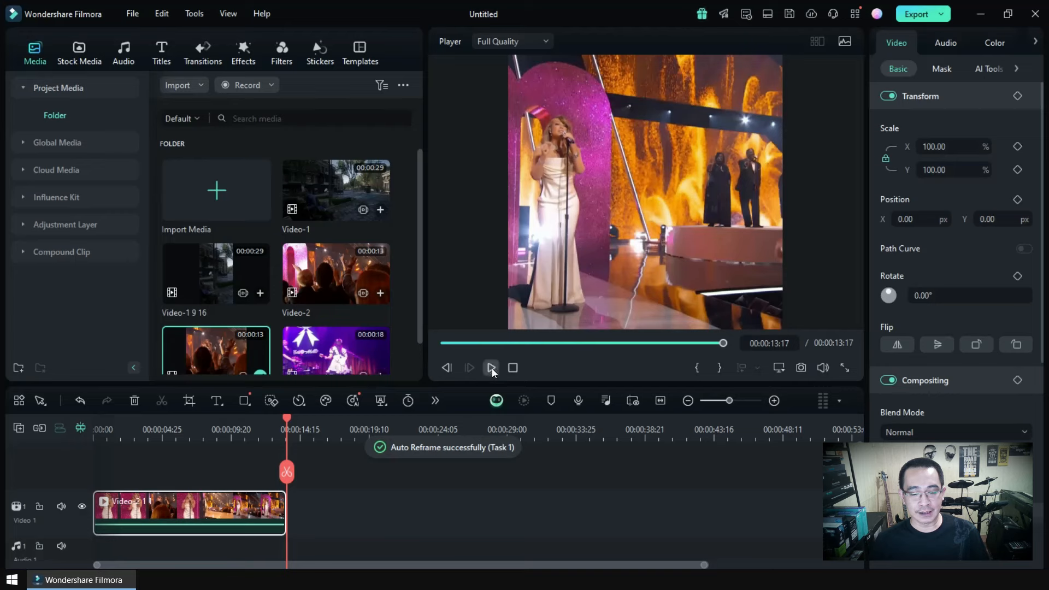
click(492, 368)
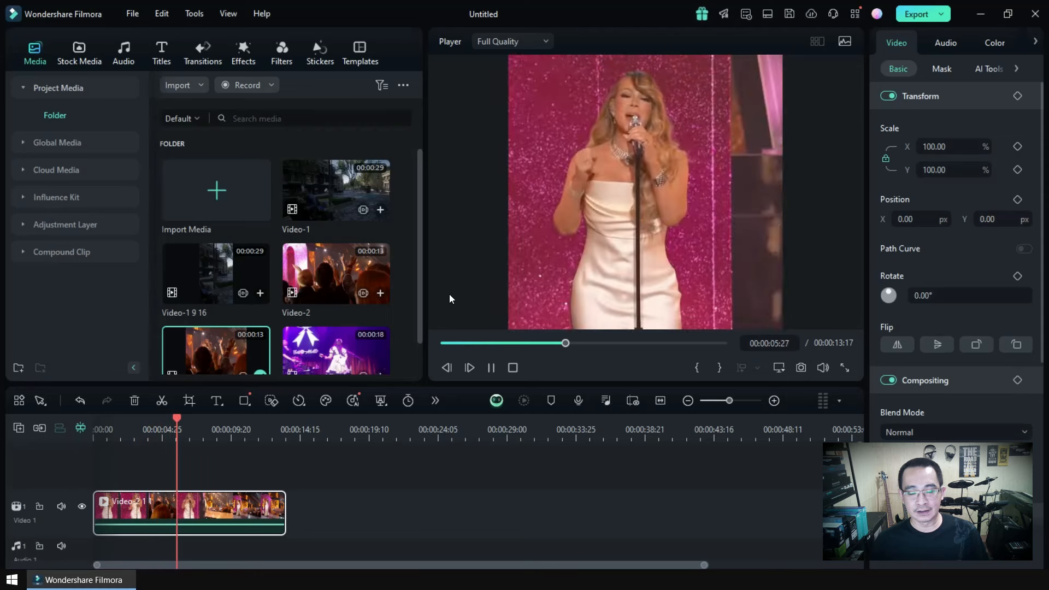
click(513, 367)
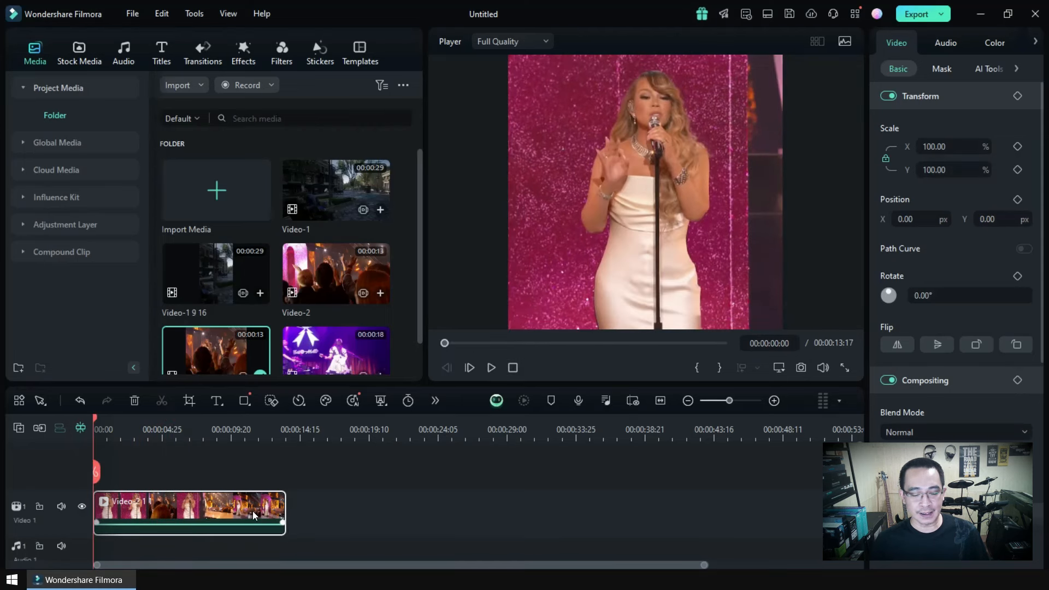
Delete the 1:1 Video-2 clip from the timeline and preview Video-3 from the project media
key(Delete)
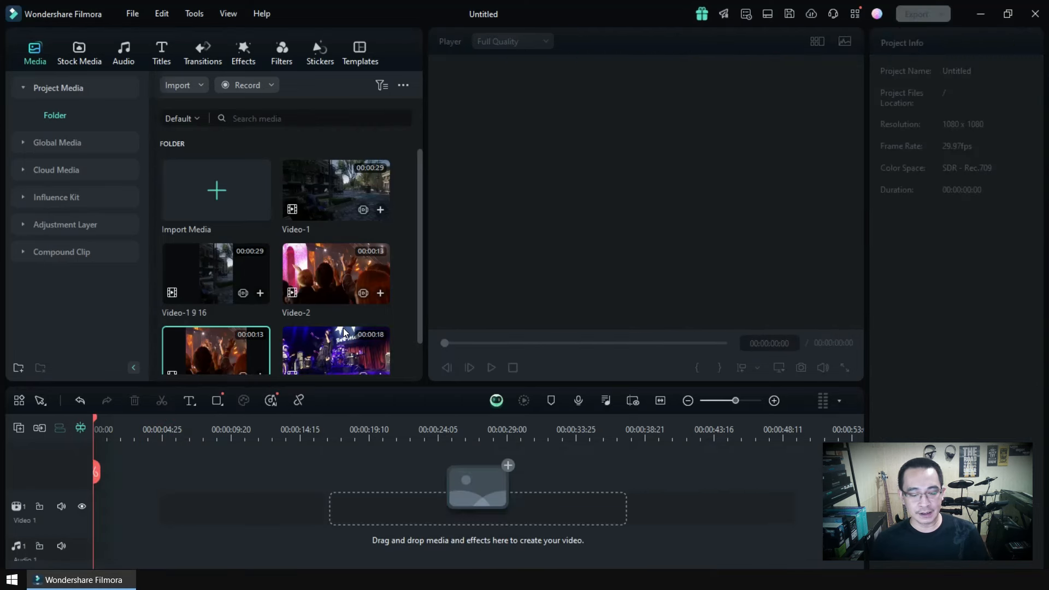
scroll(344, 328, down, 1)
double_click(320, 331)
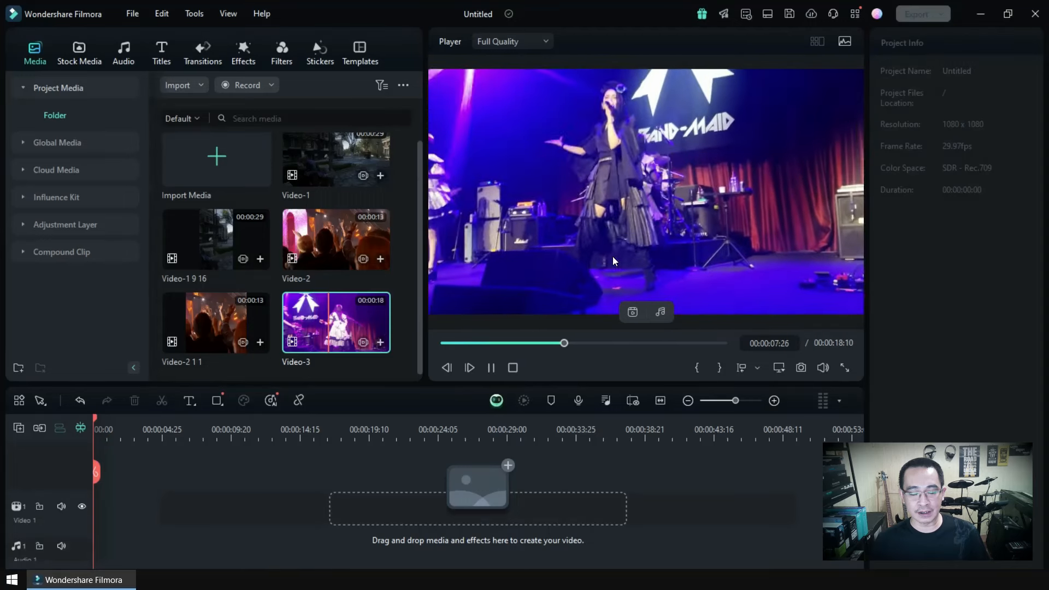
click(512, 367)
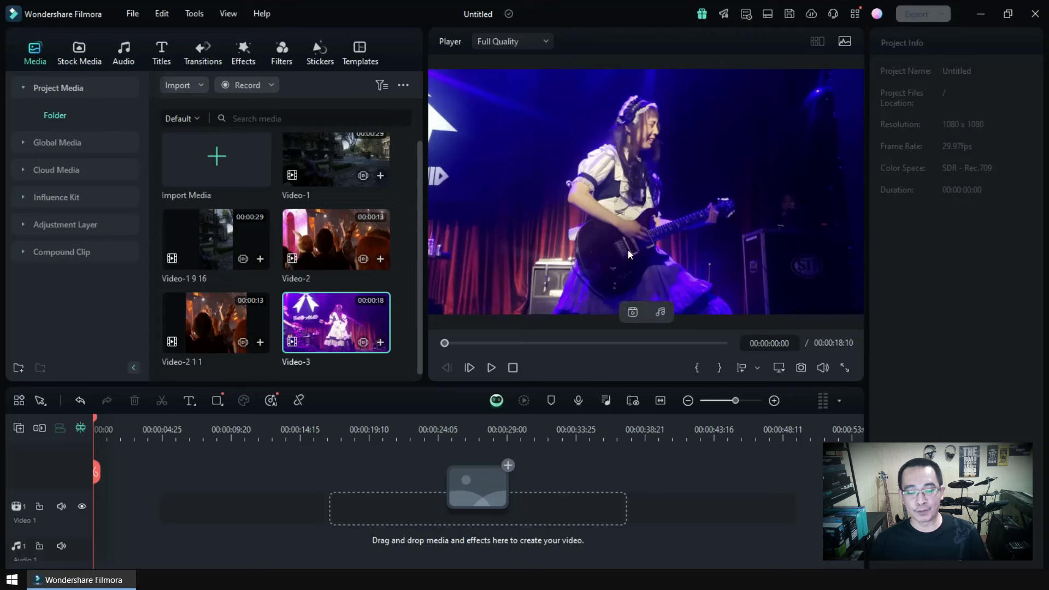
Preview Video-3 in Auto Reframe and analyze it at a 9:16 aspect ratio with Auto motion speed
right_click(336, 322)
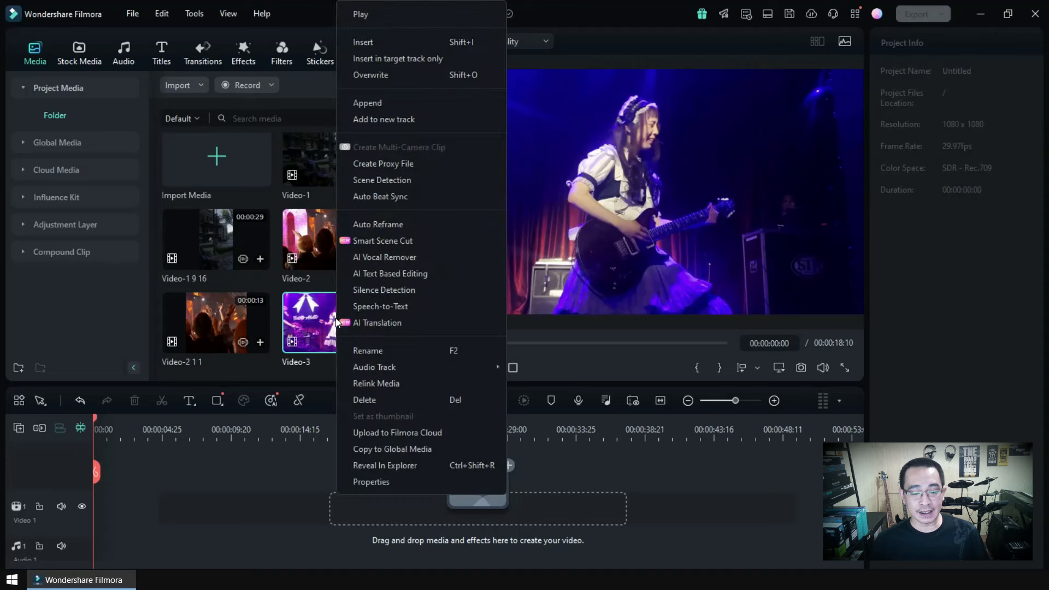
click(392, 225)
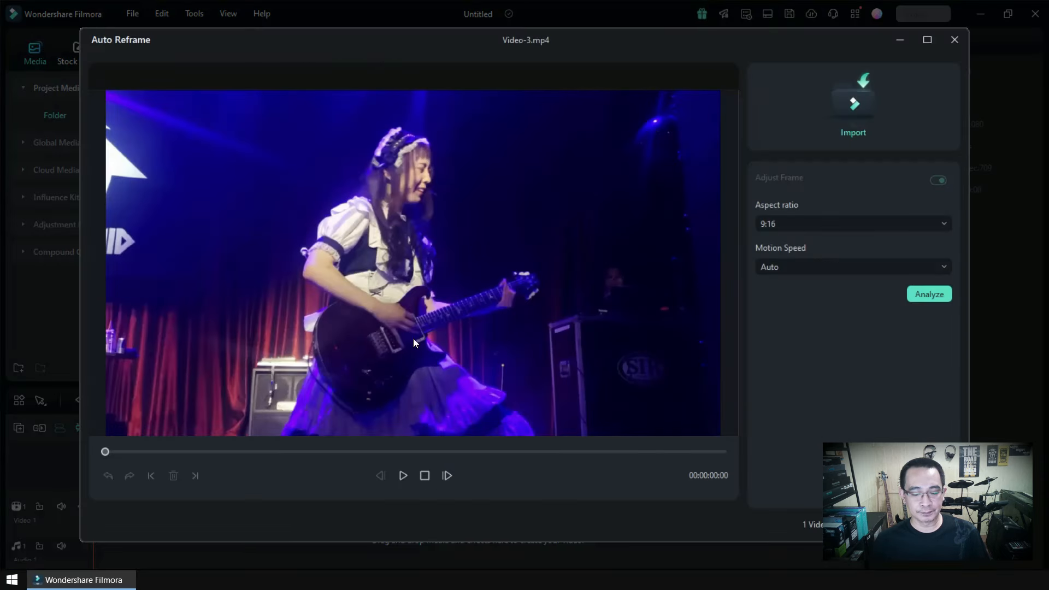
click(404, 475)
click(340, 452)
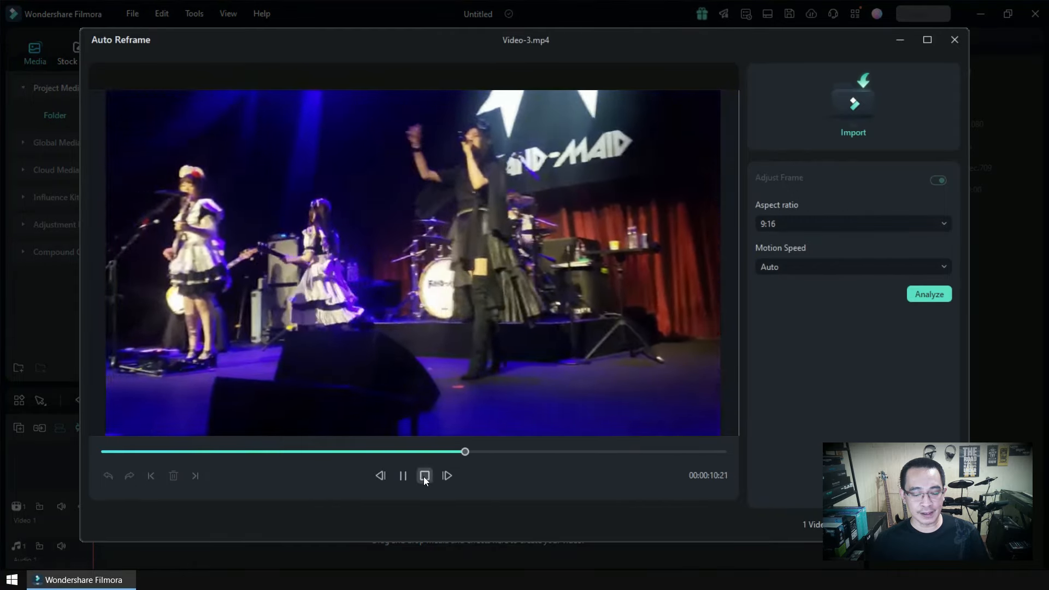
click(425, 475)
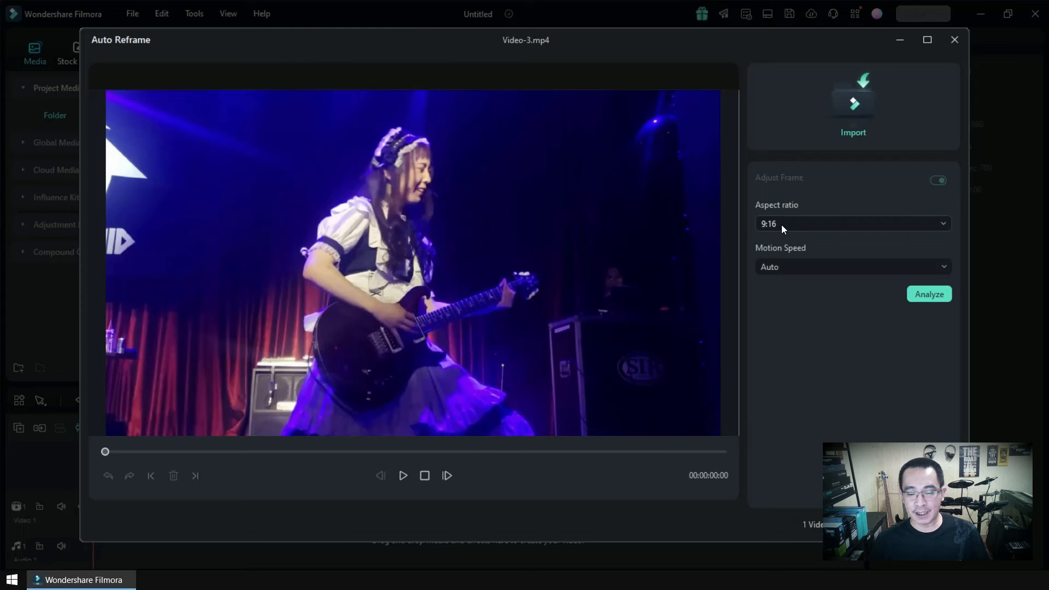
click(947, 299)
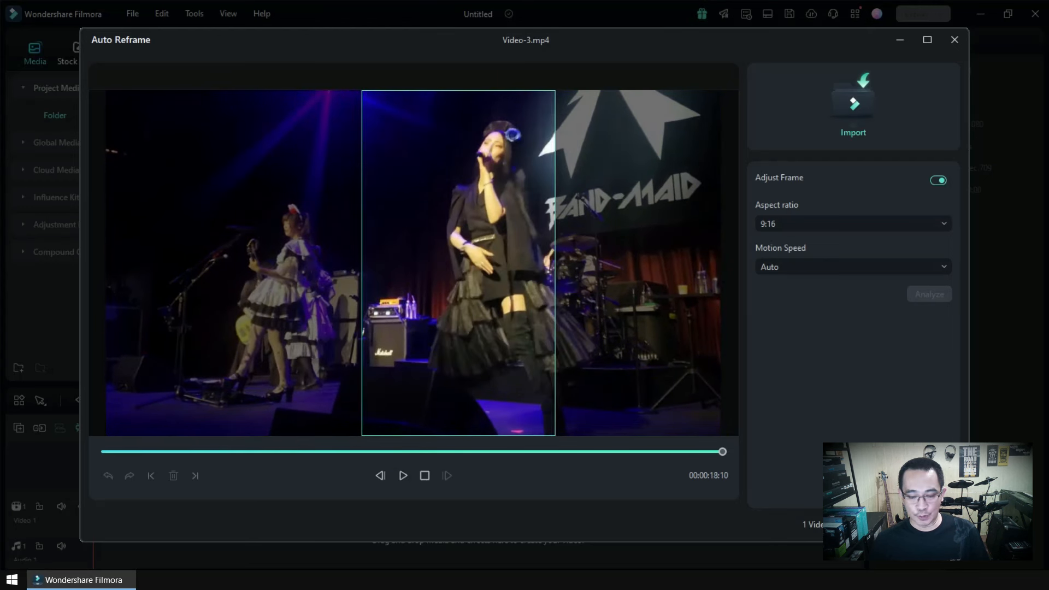
Add the 9:16 Video-3 to the timeline, matching the project to 608 x 1080 29.97fps, and play it back in full screen
click(929, 524)
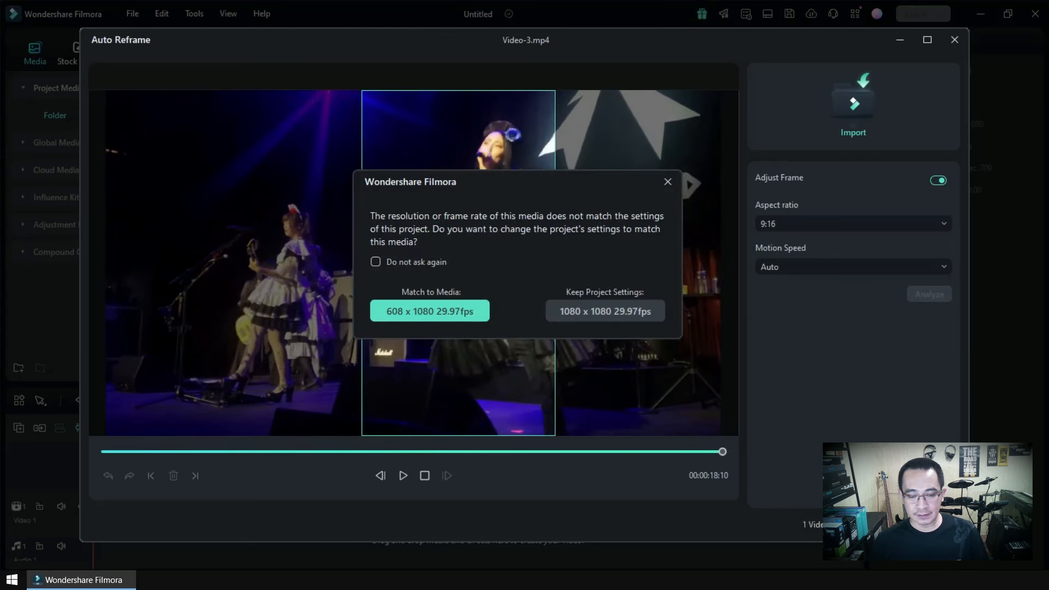
click(468, 314)
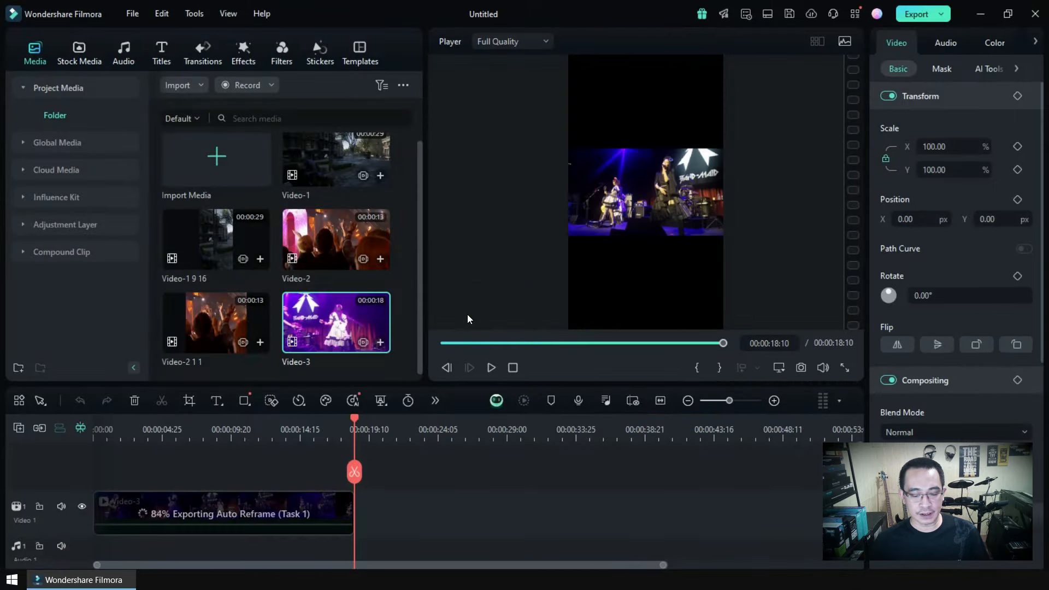
click(490, 368)
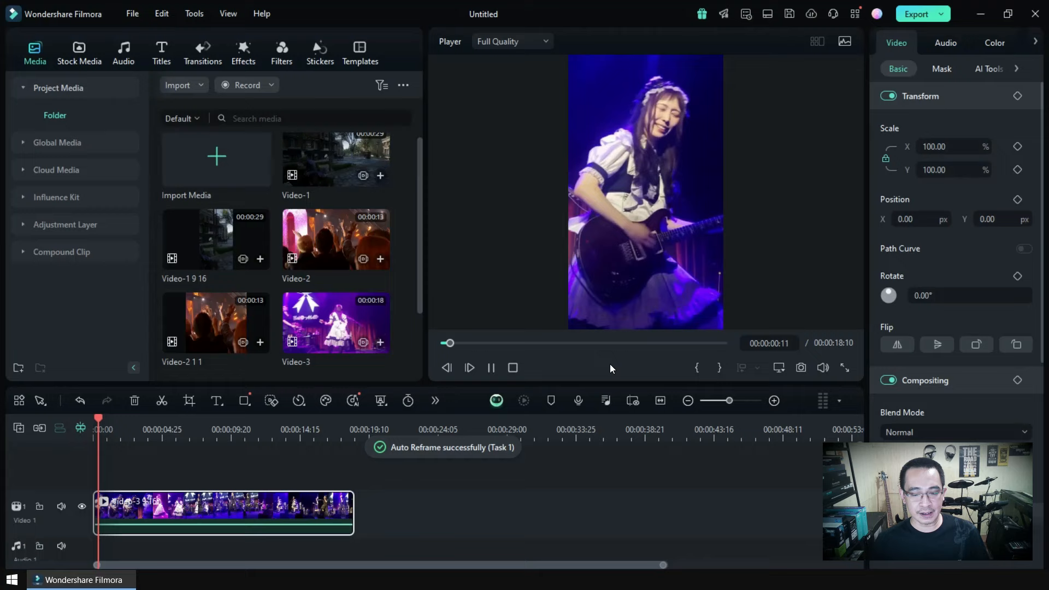
click(842, 368)
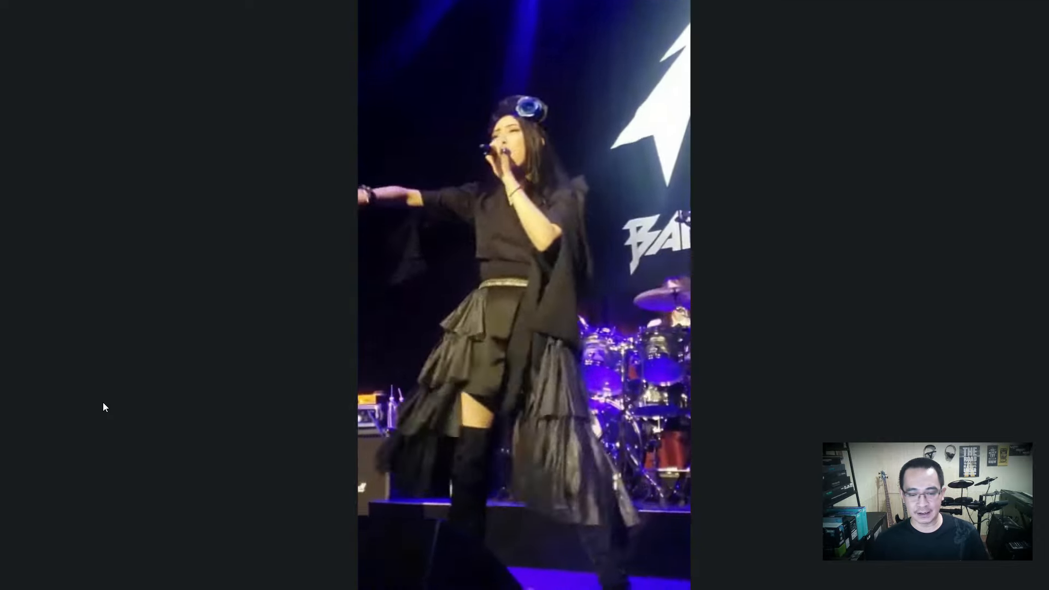
key(Escape)
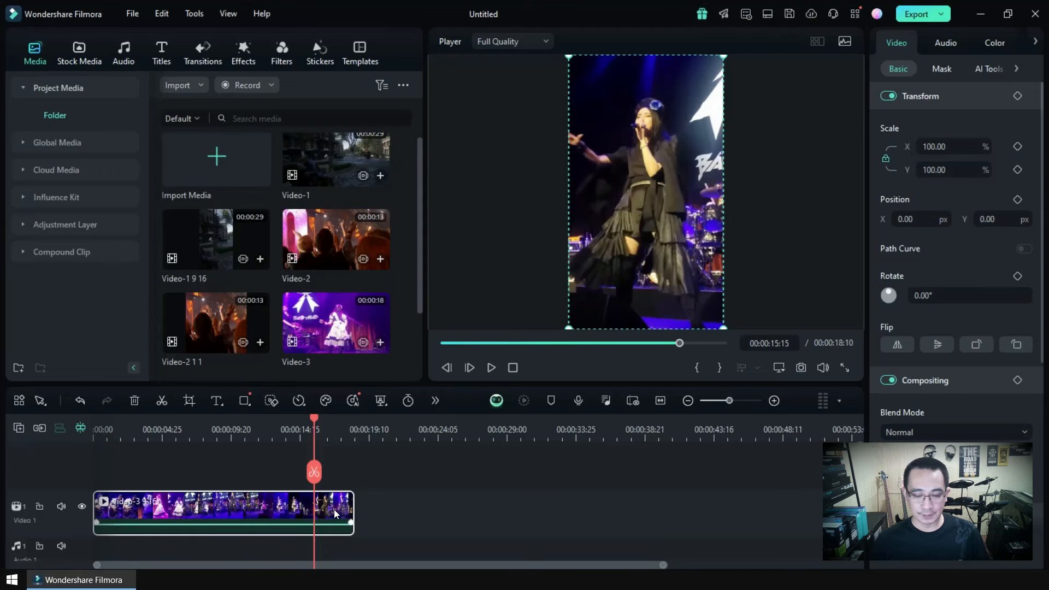
Replace the 9:16 clip on the timeline with the original Video-3, matching the project to 1920 x 1080 29.97fps
key(Delete)
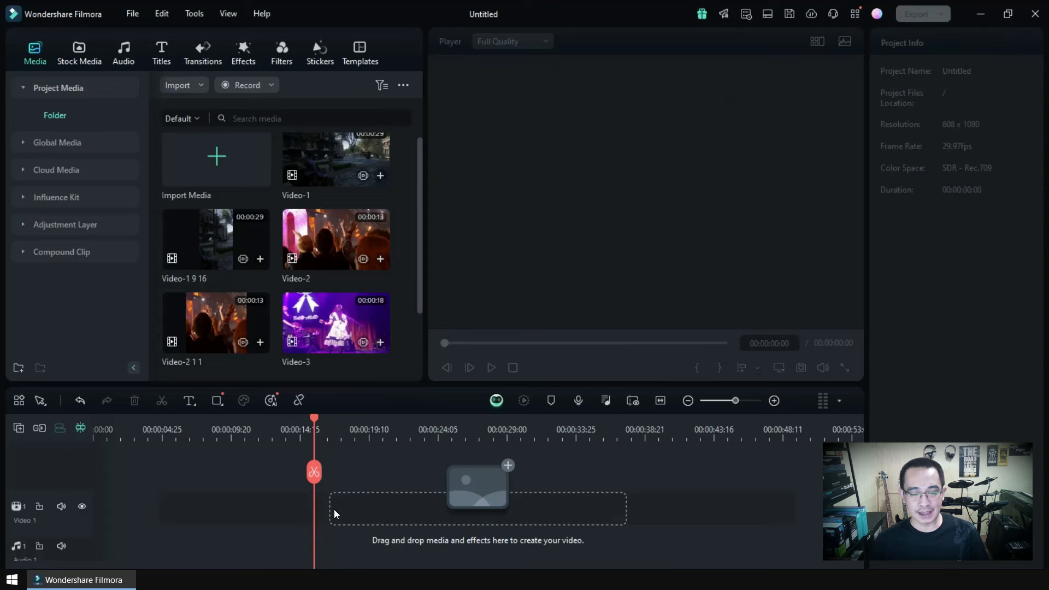
drag(336, 322, 293, 517)
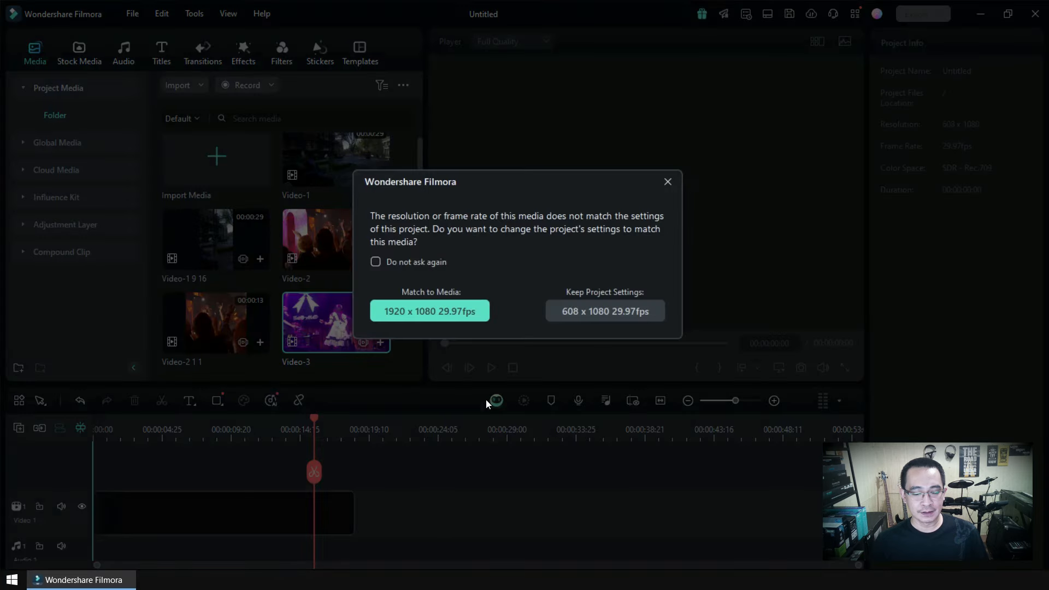
click(470, 312)
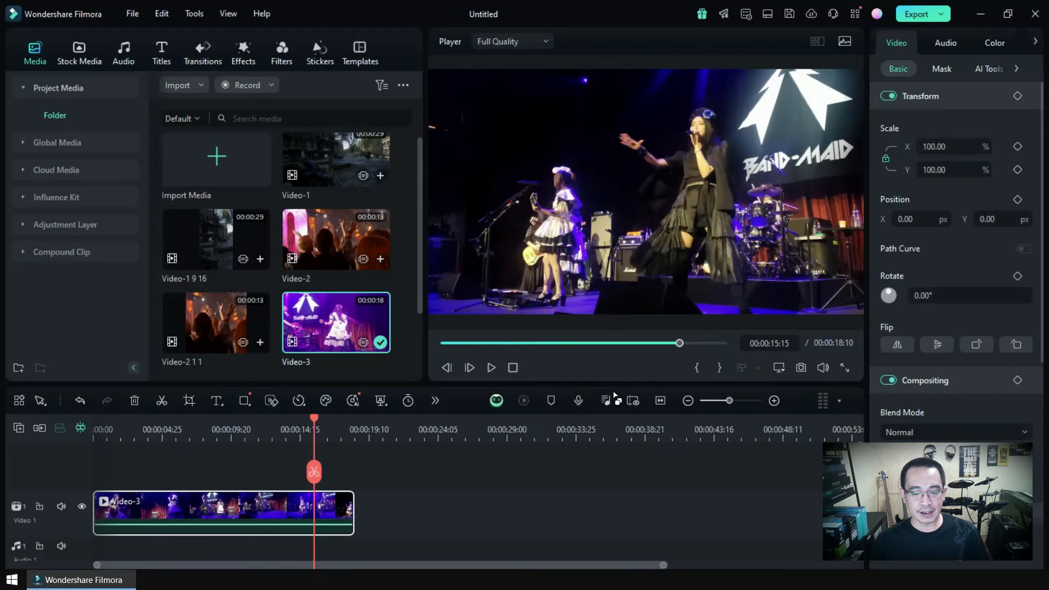
Play back the original Video-3 clip from near its start, and stop the playback
click(477, 344)
click(492, 367)
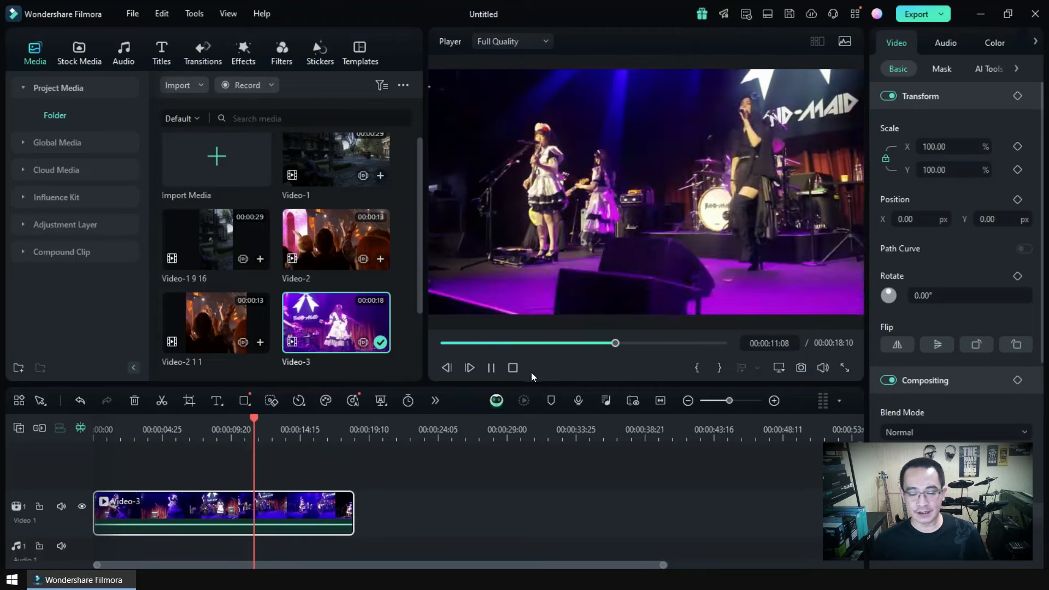
click(513, 368)
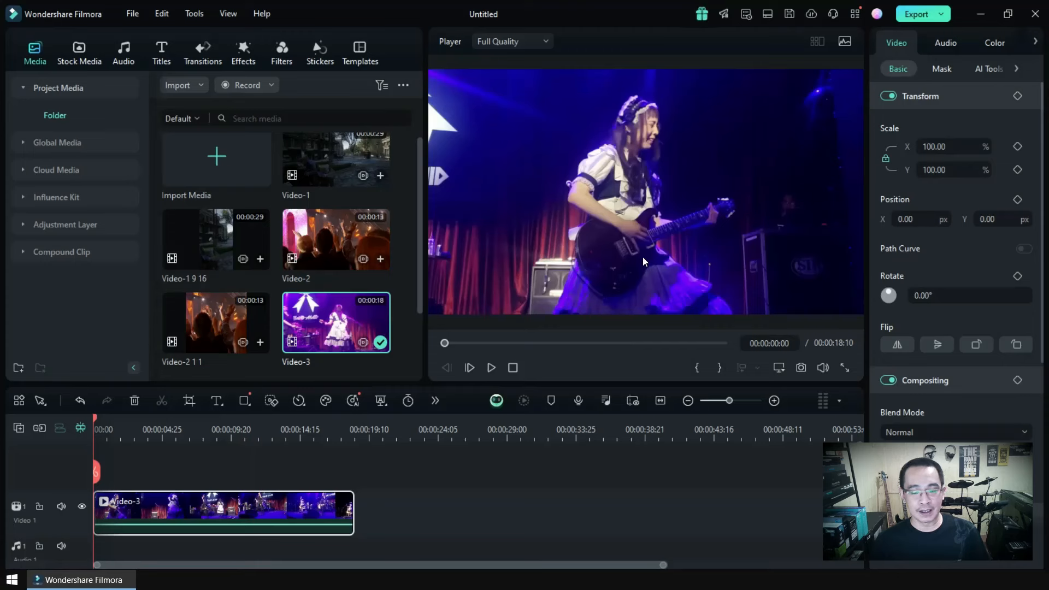
Set up a local video export with Auto Highlight disabled and Auto Reframe enabled at a 1:1 aspect ratio
click(940, 17)
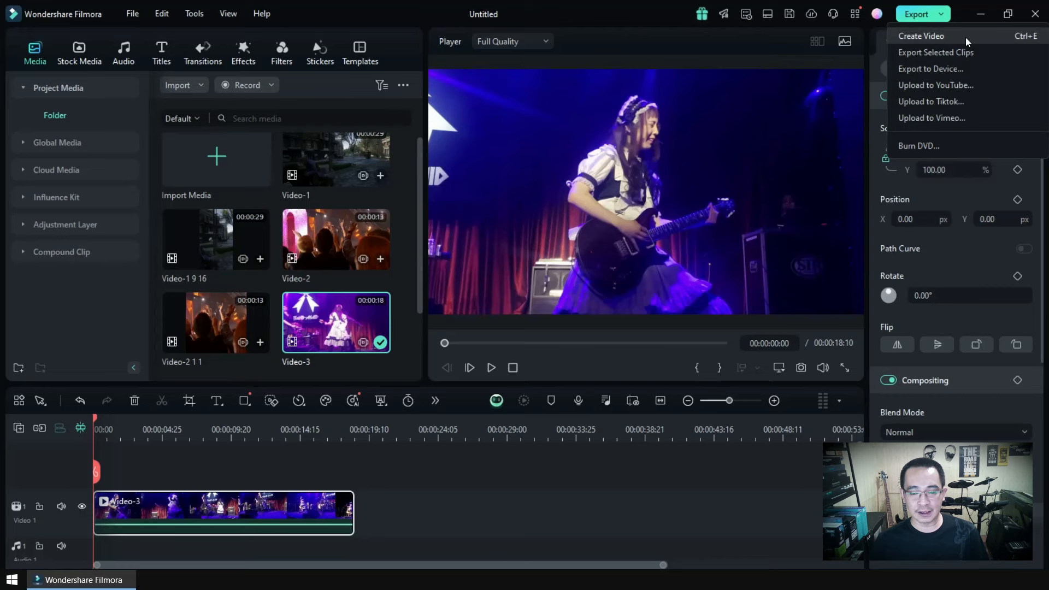
click(965, 37)
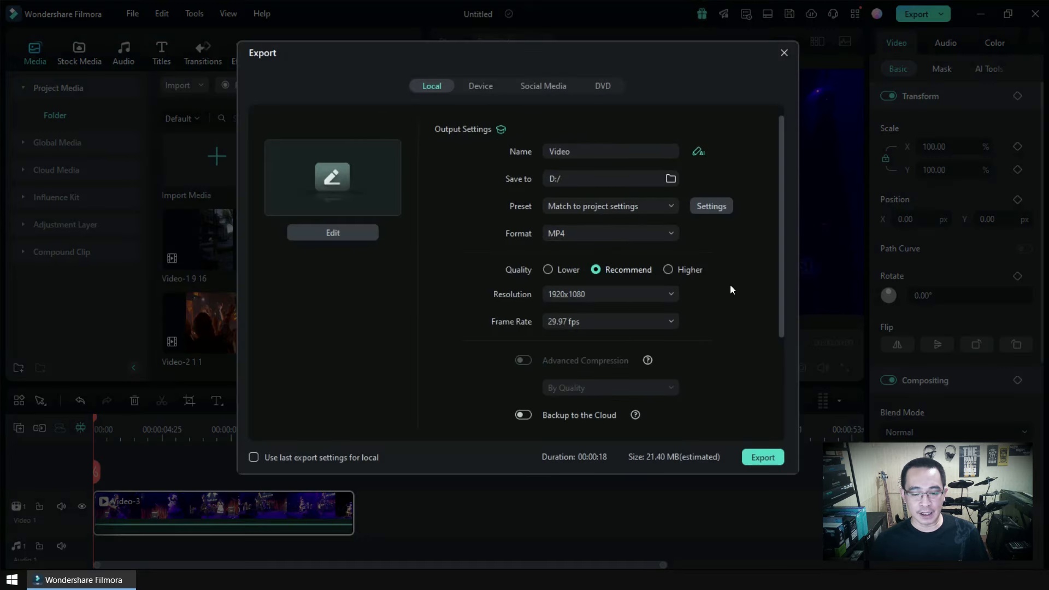
scroll(723, 283, down, 3)
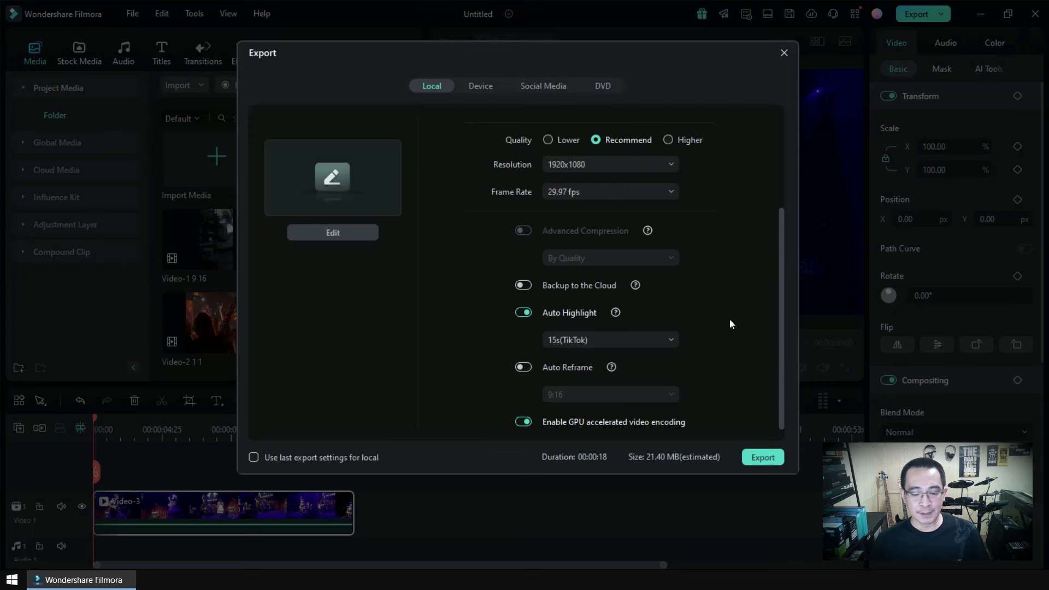
click(521, 314)
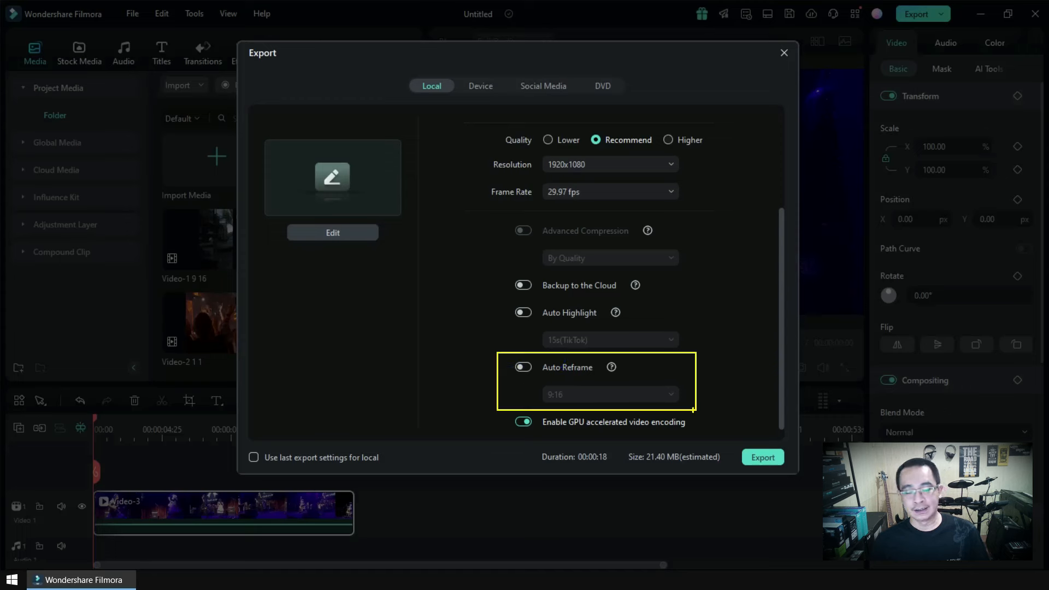
click(524, 367)
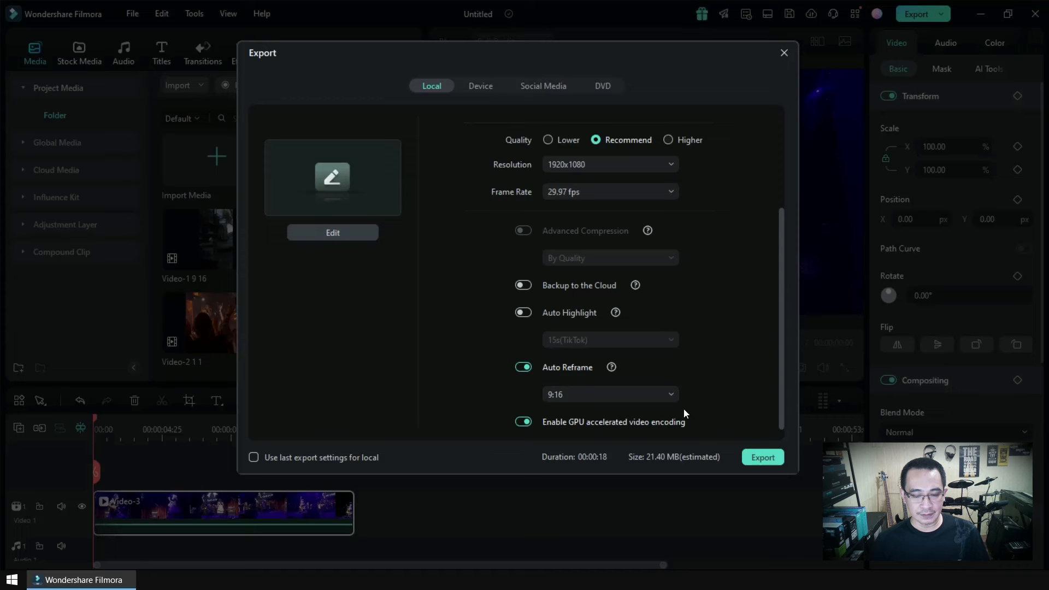
click(674, 396)
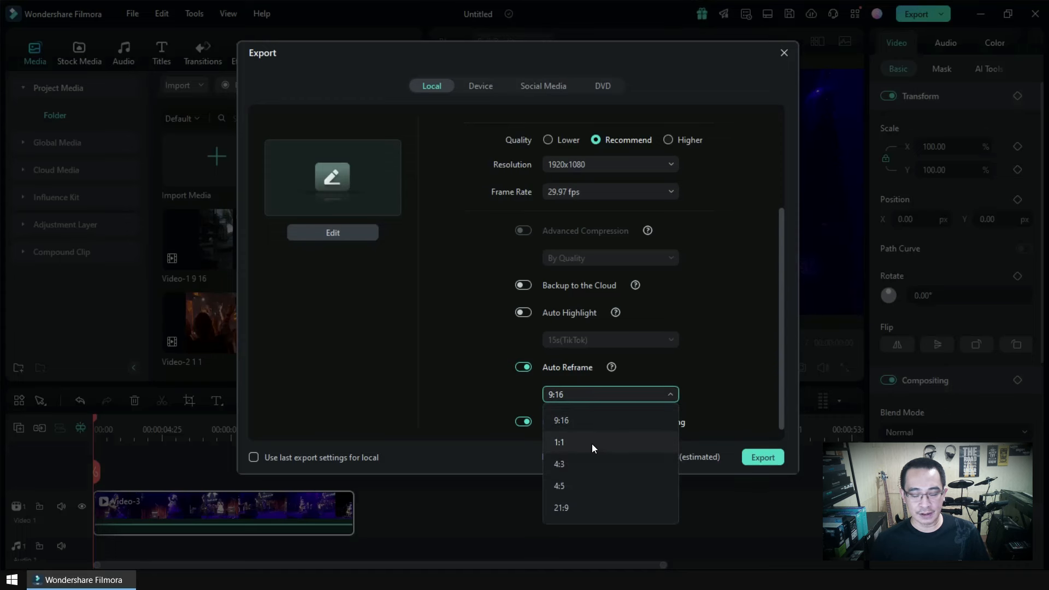
click(591, 444)
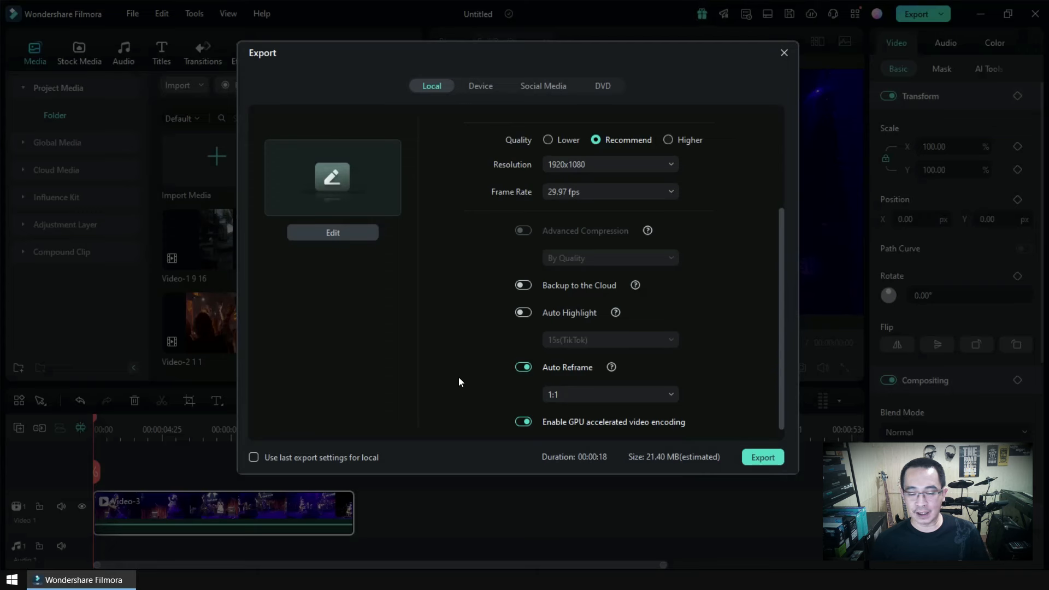
Review the output settings and export the video as MP4 to D:/ with the 1:1 Auto Reframe version
scroll(459, 381, up, 3)
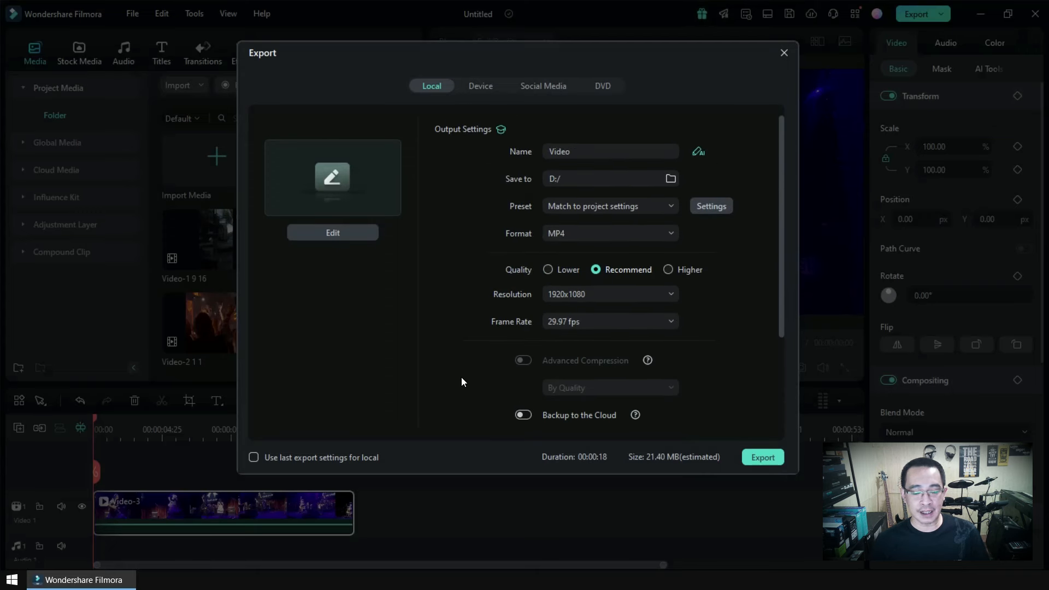
scroll(461, 381, down, 3)
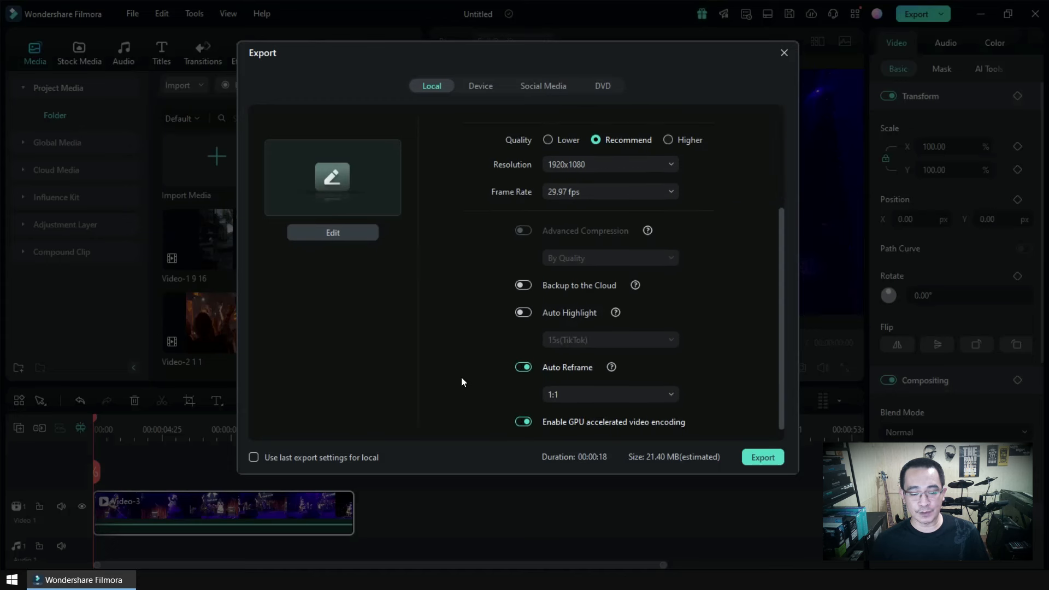
key(ctrl+2)
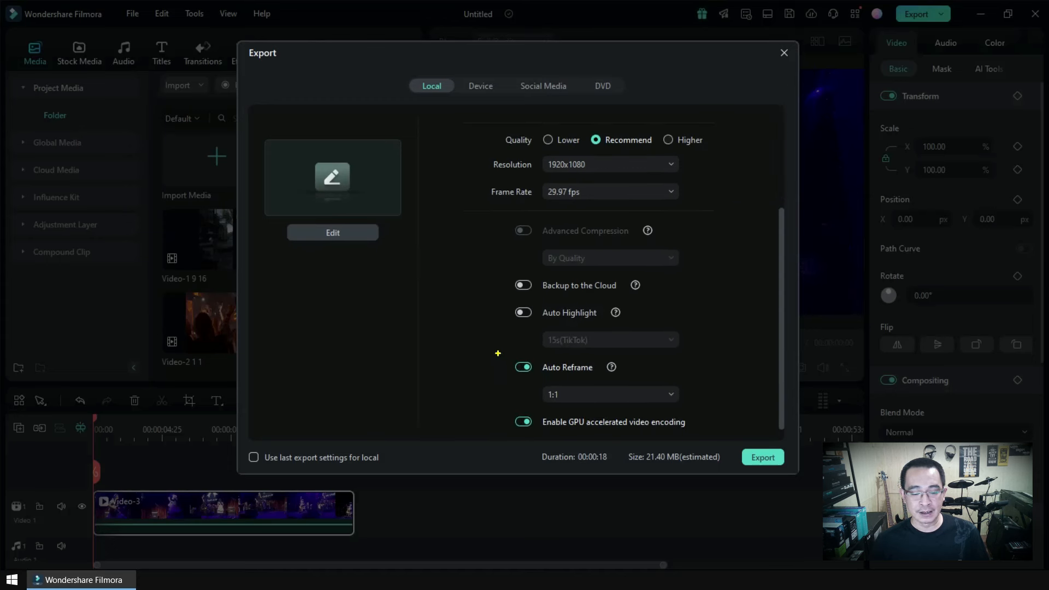
drag(498, 354, 691, 408)
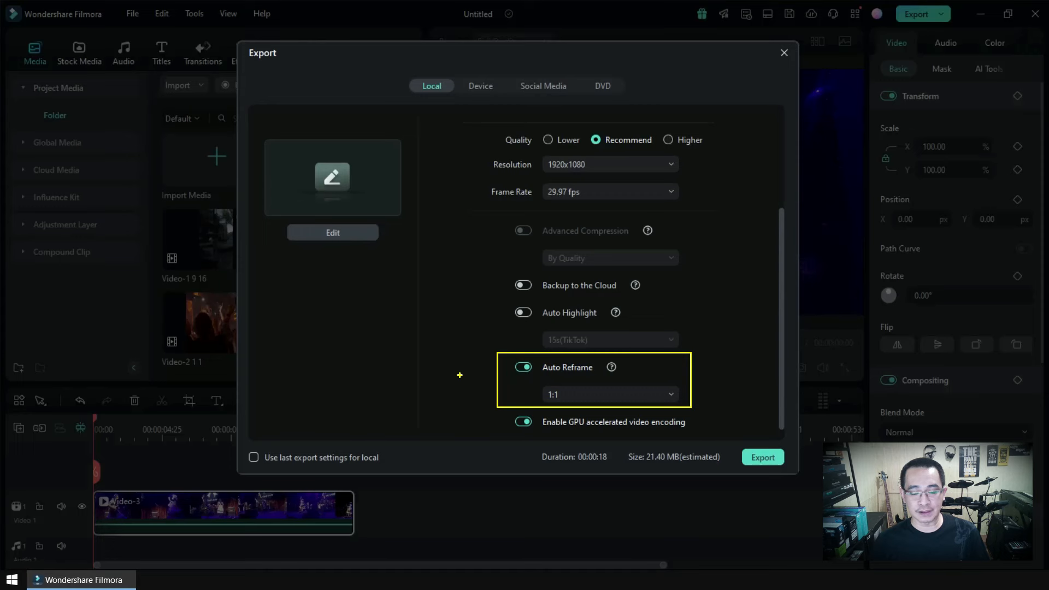
key(Escape)
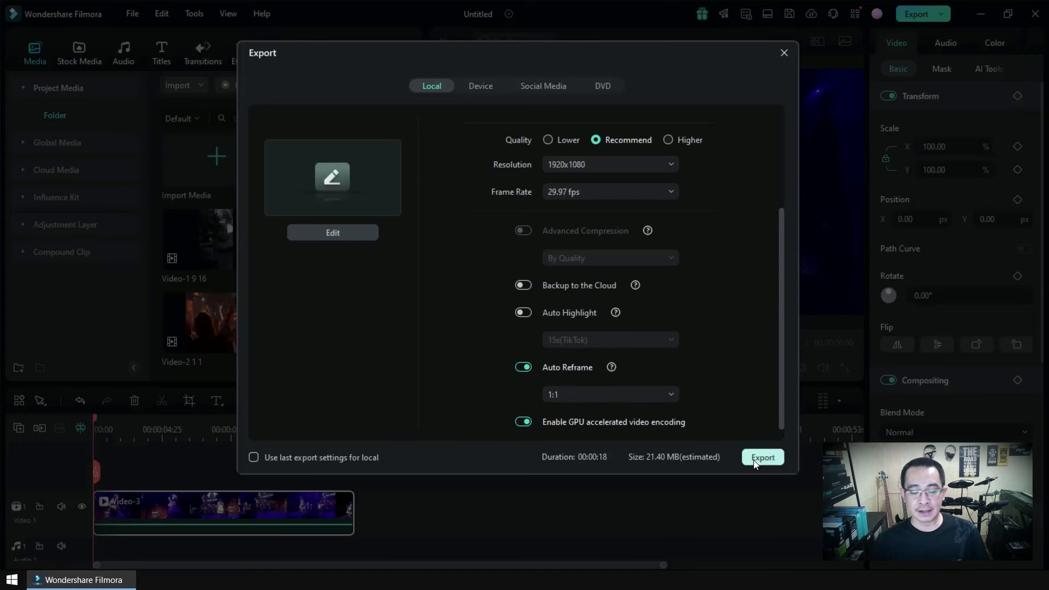
click(772, 460)
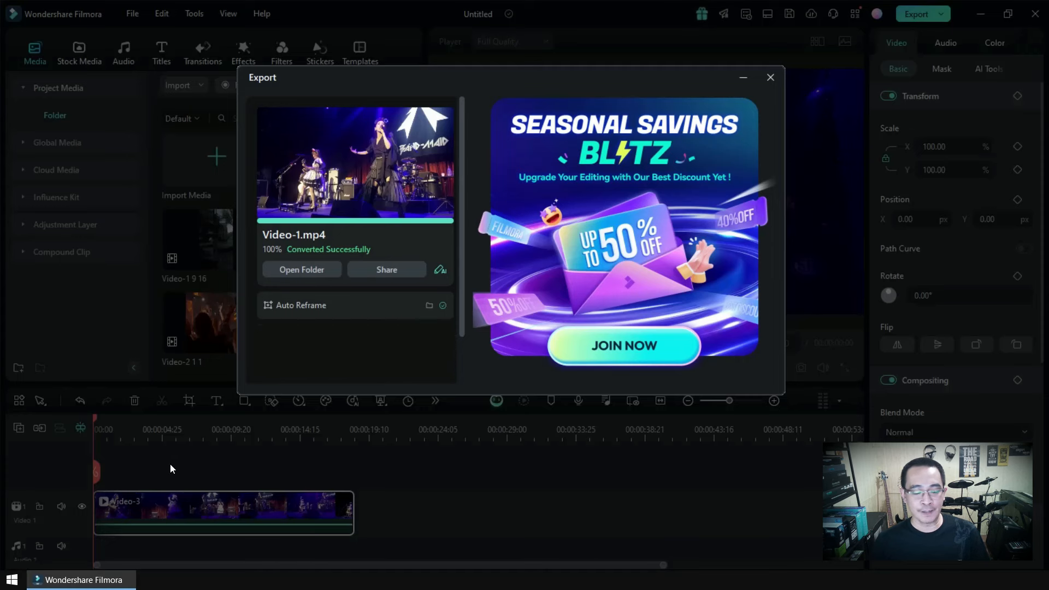
Switch to File Explorer and open Local Disk (D:) to examine the exported Video and Video-1 1 1 files
click(13, 579)
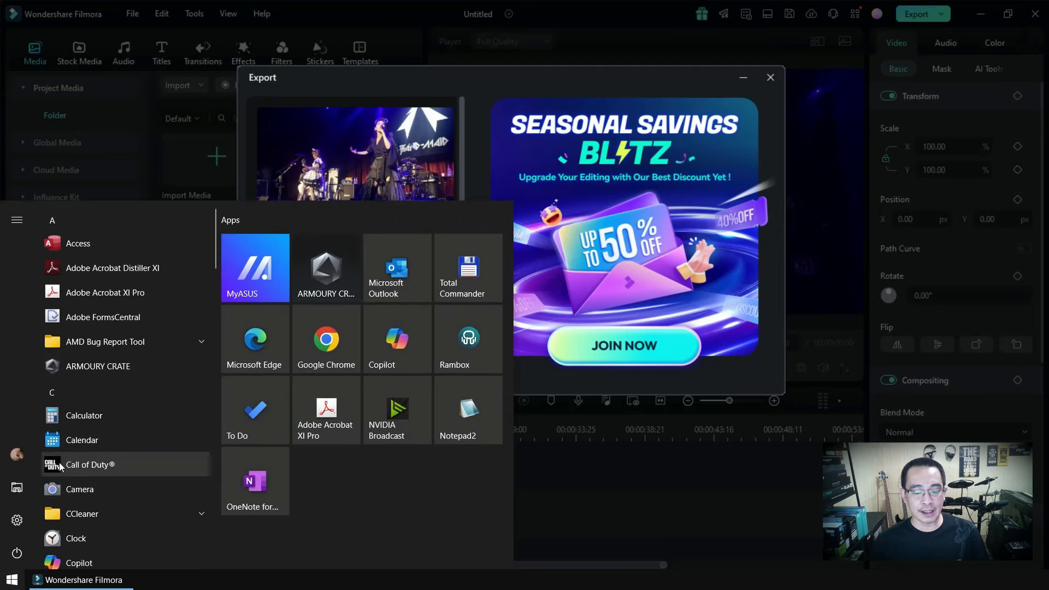
click(18, 489)
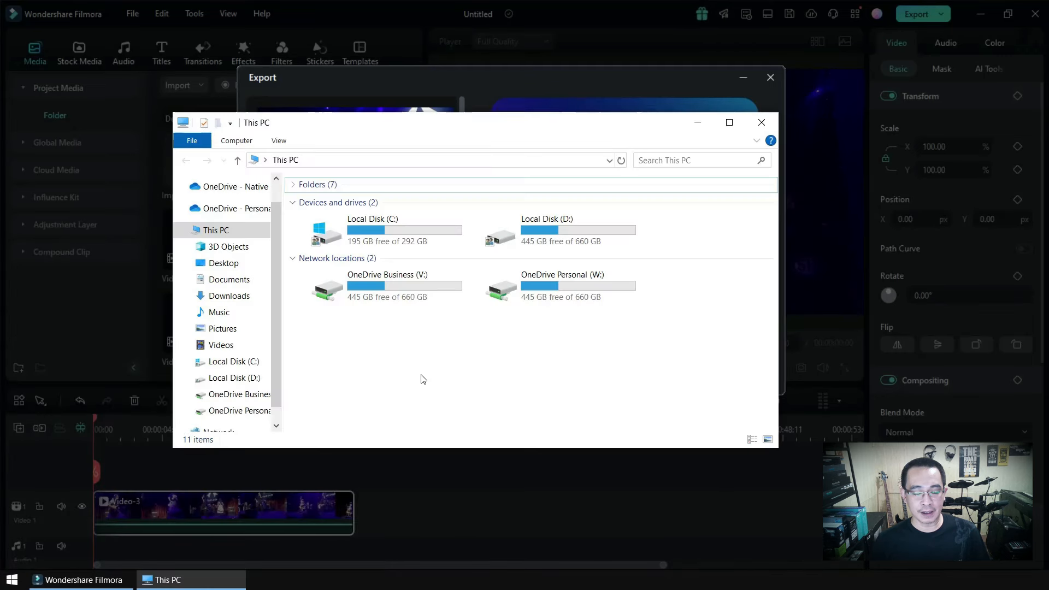
double_click(562, 234)
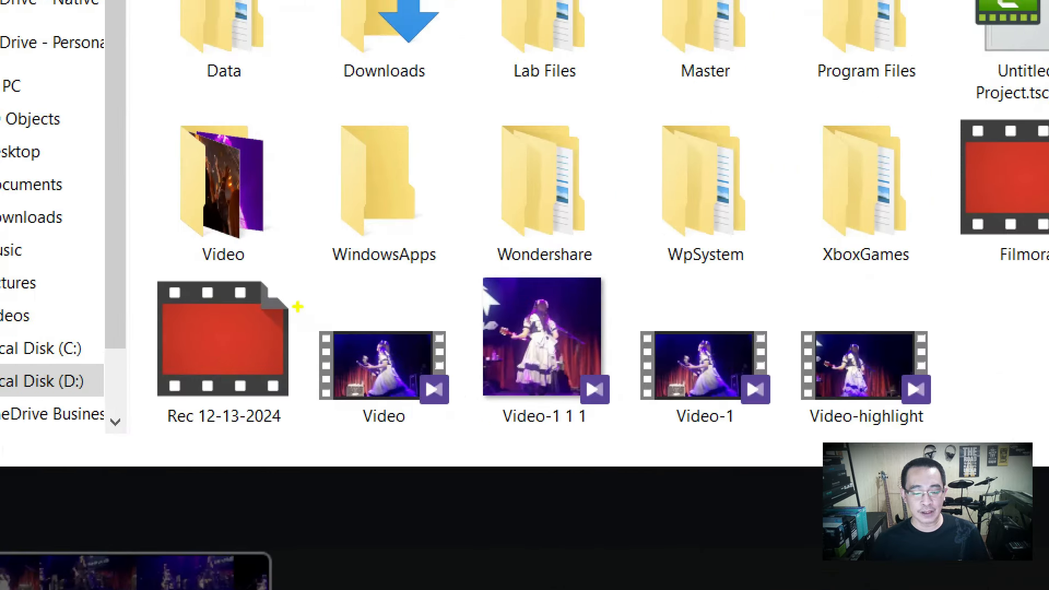
drag(310, 310, 463, 432)
drag(473, 270, 624, 432)
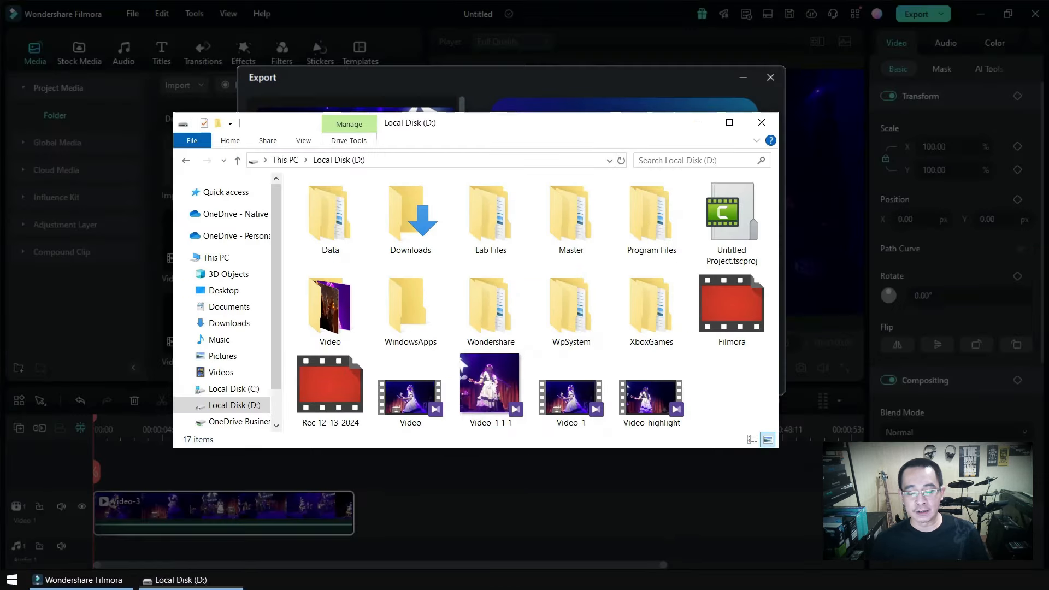
Play the landscape Video file in KMPlayer and fit the player in a smaller window on the screen
click(413, 404)
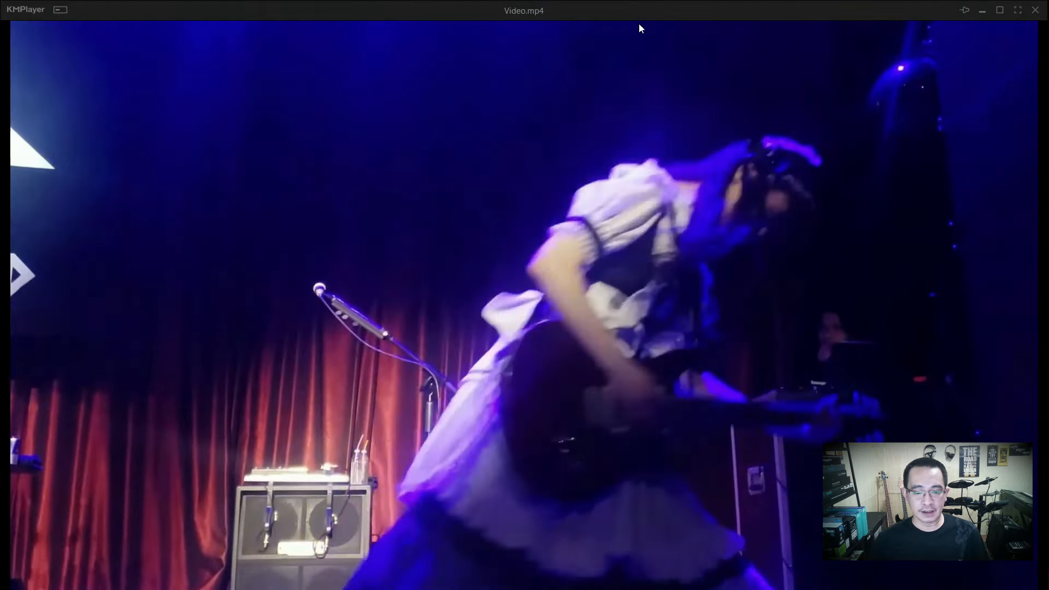
drag(640, 28, 541, 77)
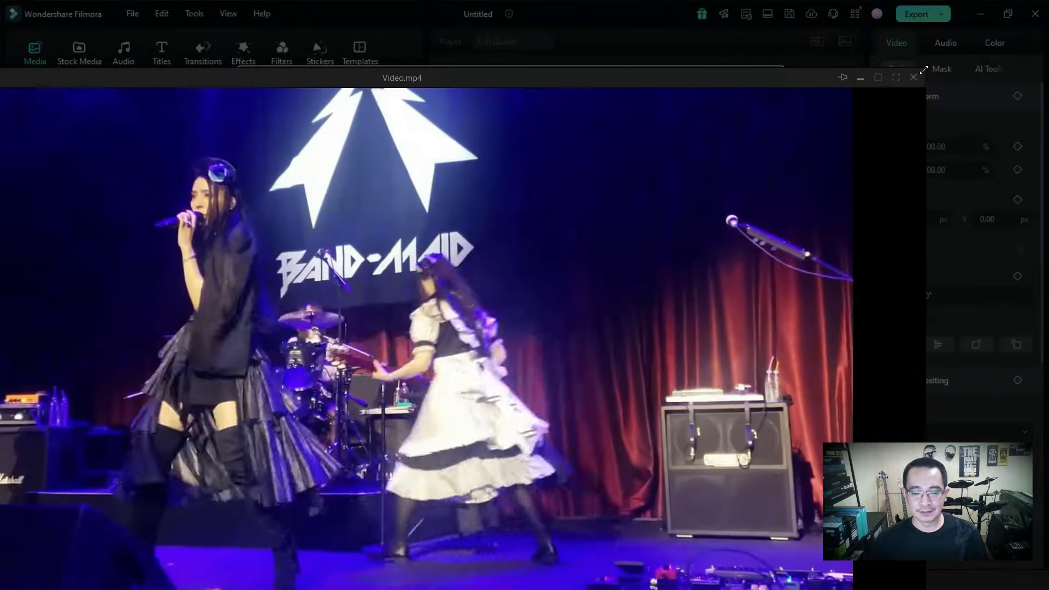
drag(924, 70, 743, 161)
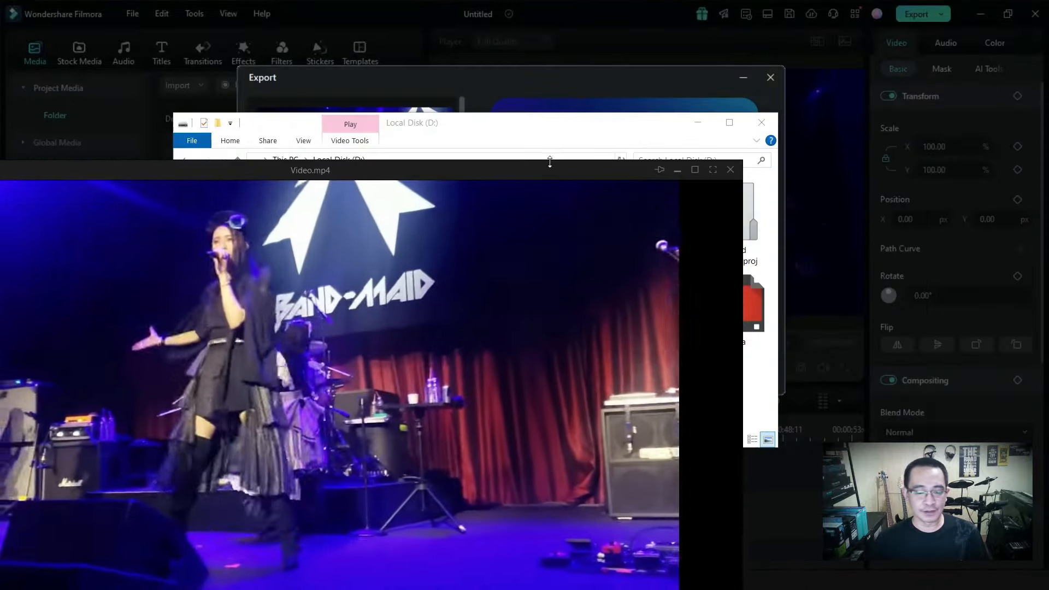
drag(538, 167, 764, 61)
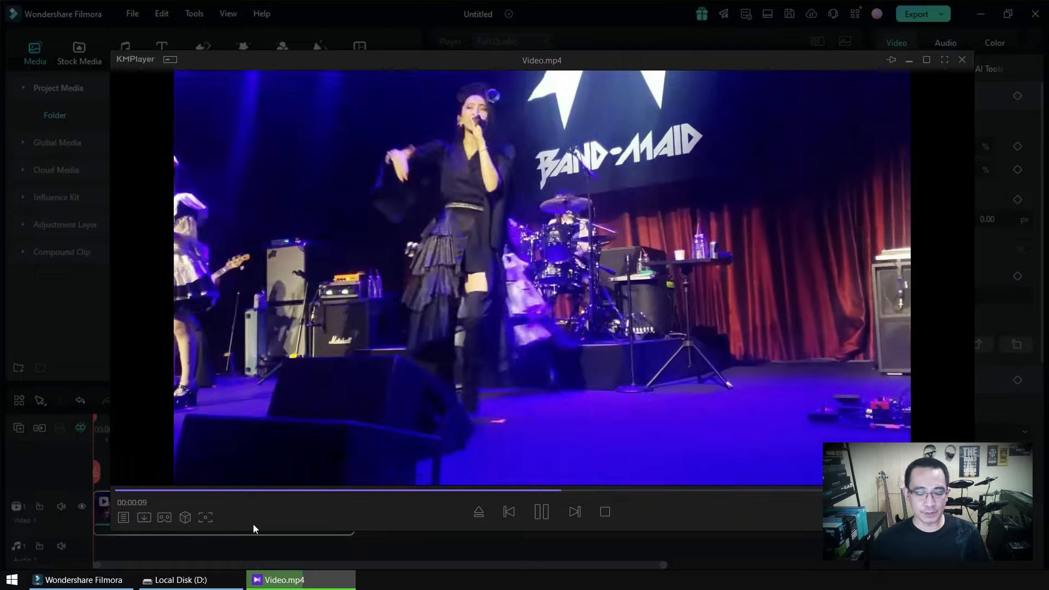
Return to the Local Disk (D:) folder and play the square Video-1 1 1 file in KMPlayer
click(180, 580)
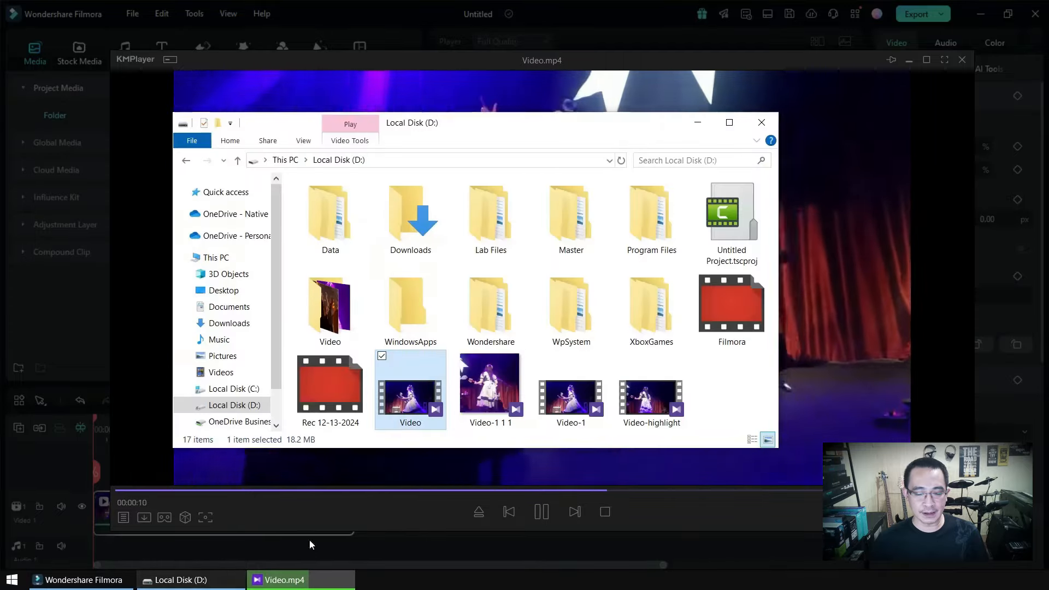
click(493, 397)
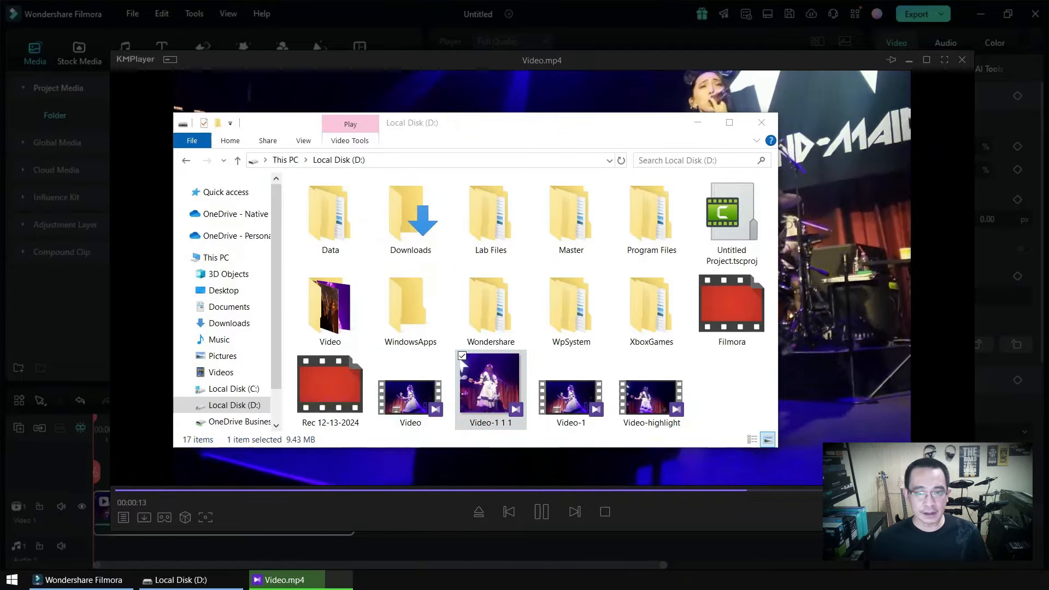
key(Return)
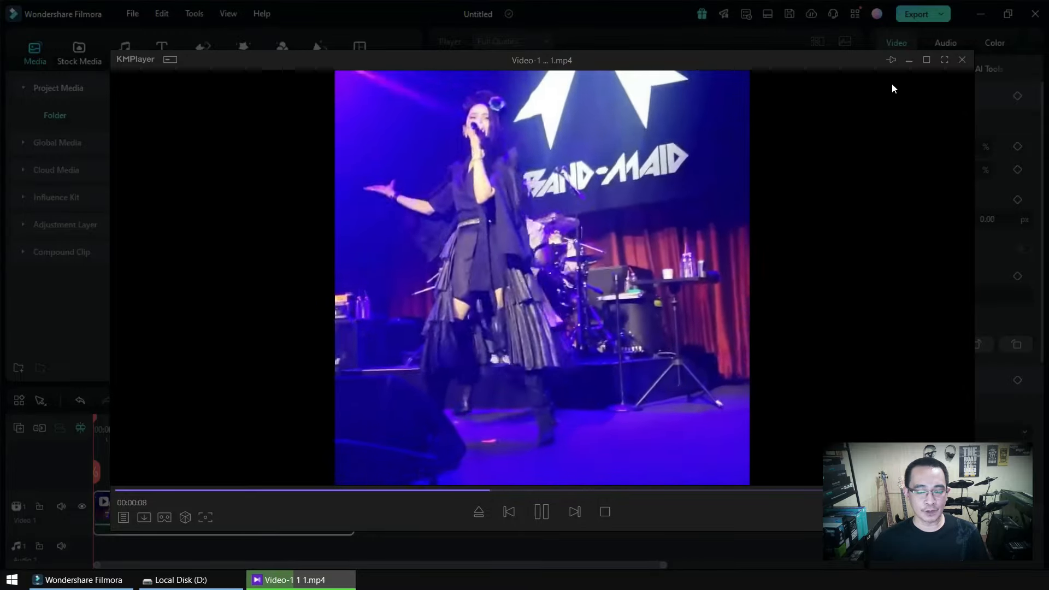
Minimize KMPlayer, close the File Explorer window, and close the finished export window in Filmora
click(910, 62)
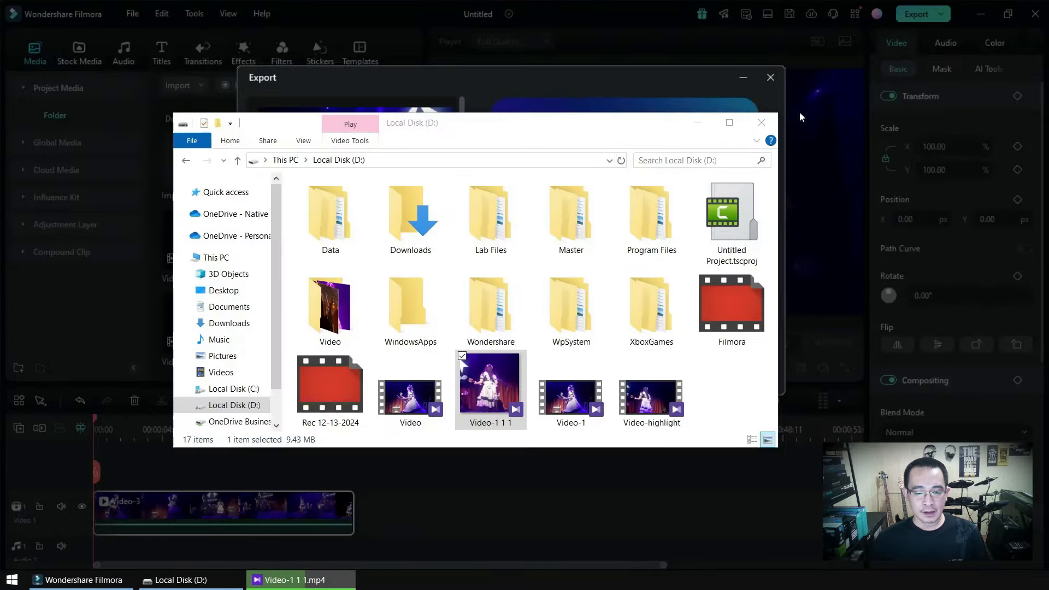
click(763, 123)
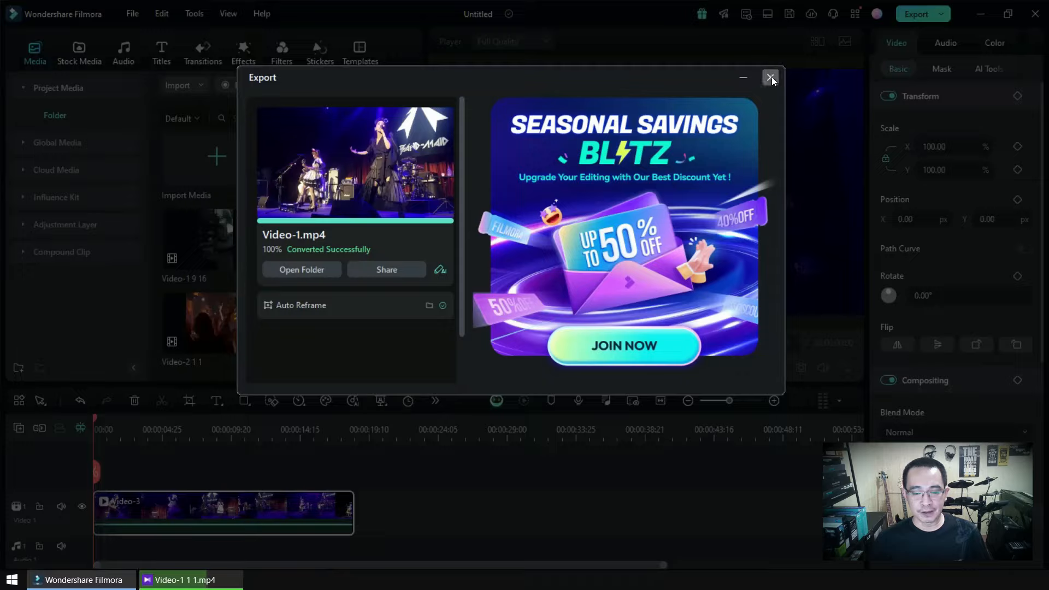
click(771, 77)
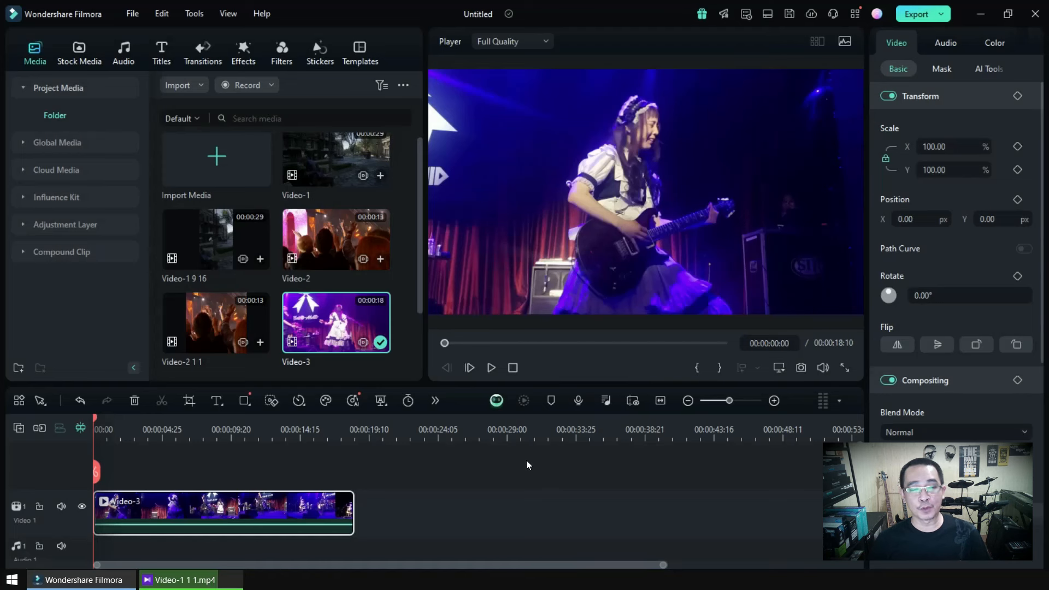